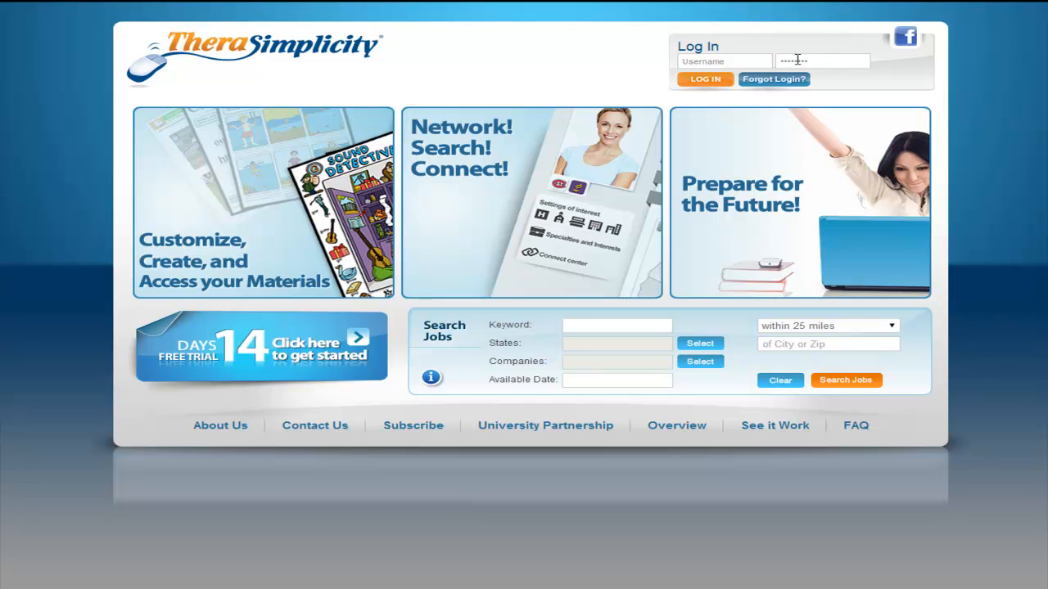
# Log in to the site with the account's username and password.
pyautogui.click(767, 60)
pyautogui.write('we')
pyautogui.click(766, 96)
pyautogui.click(827, 60)
pyautogui.doubleClick(826, 59)
pyautogui.write('•••')
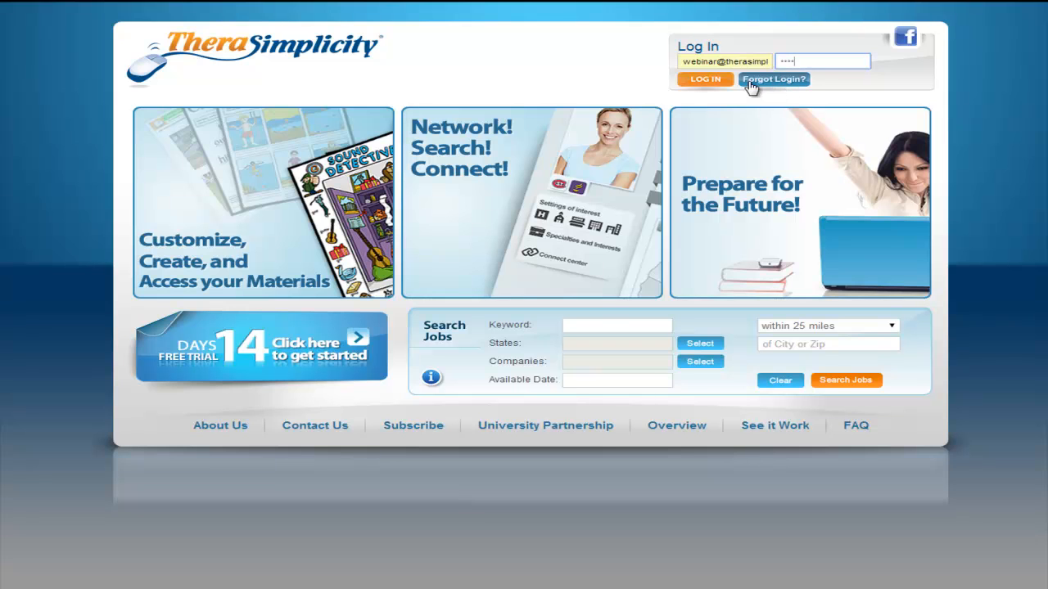
pyautogui.click(701, 80)
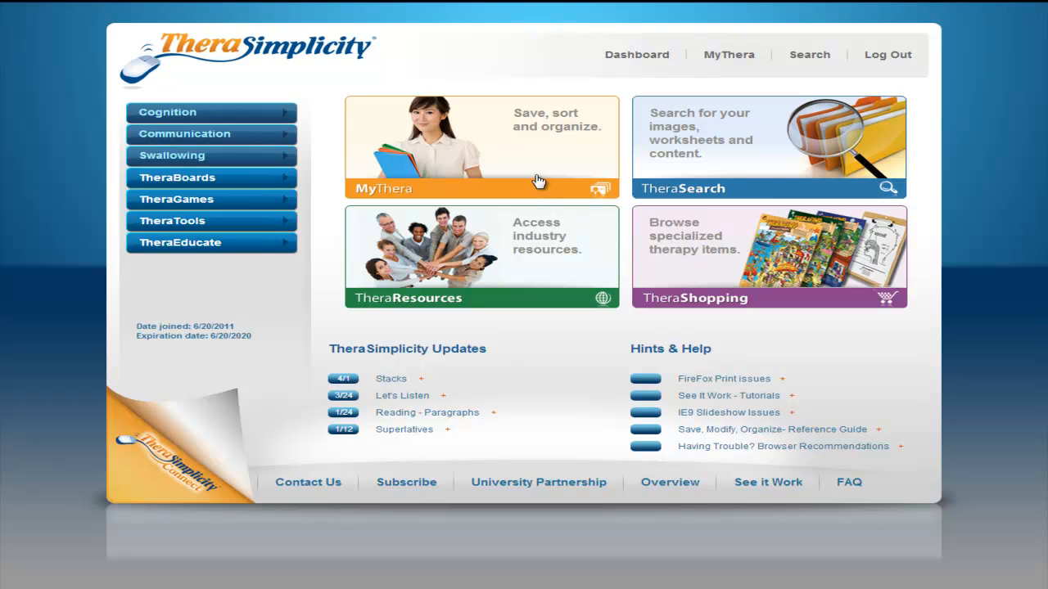
# Open TheraSearch, look through the Medial and Phonological Processes search options, and cancel without applying a filter.
pyautogui.click(763, 167)
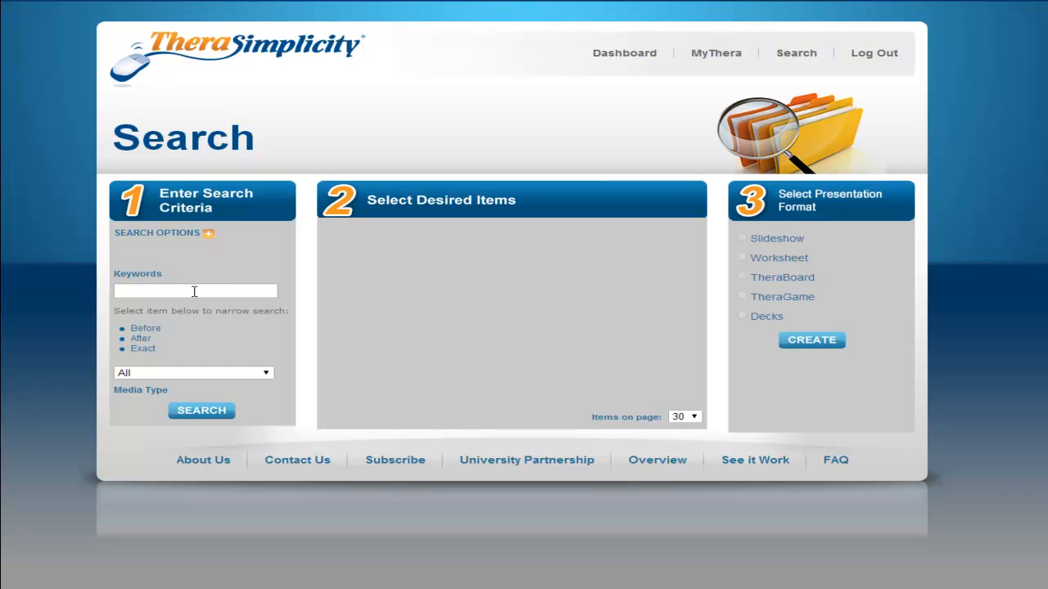
pyautogui.click(194, 291)
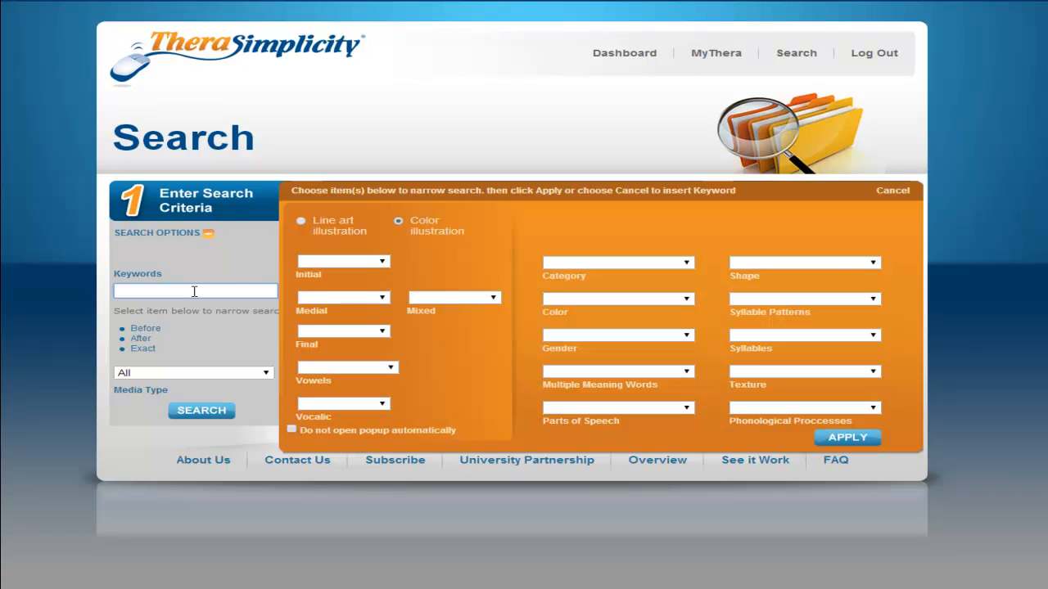
pyautogui.click(382, 297)
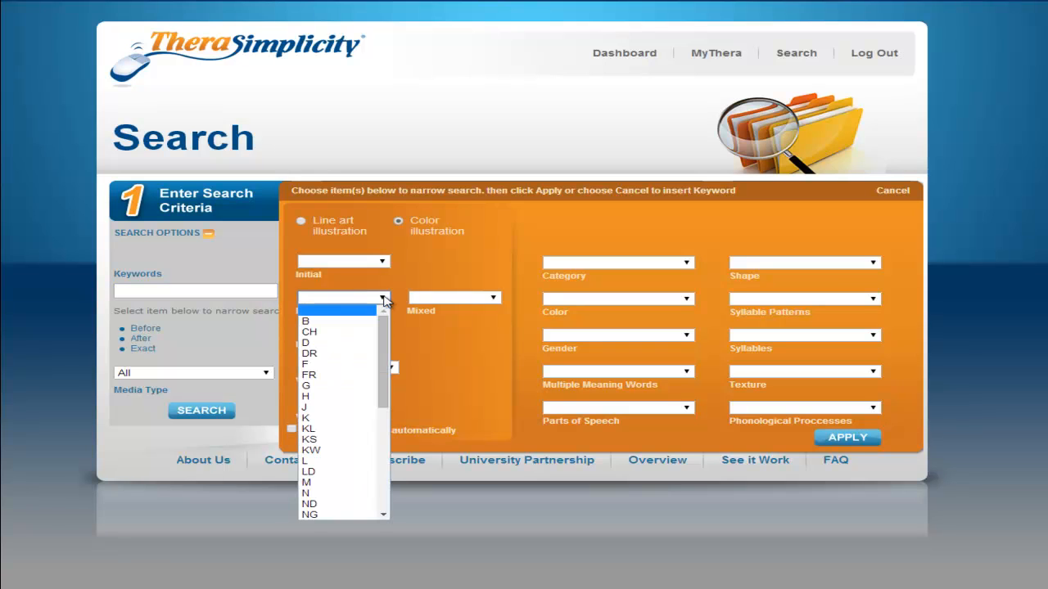
pyautogui.click(382, 298)
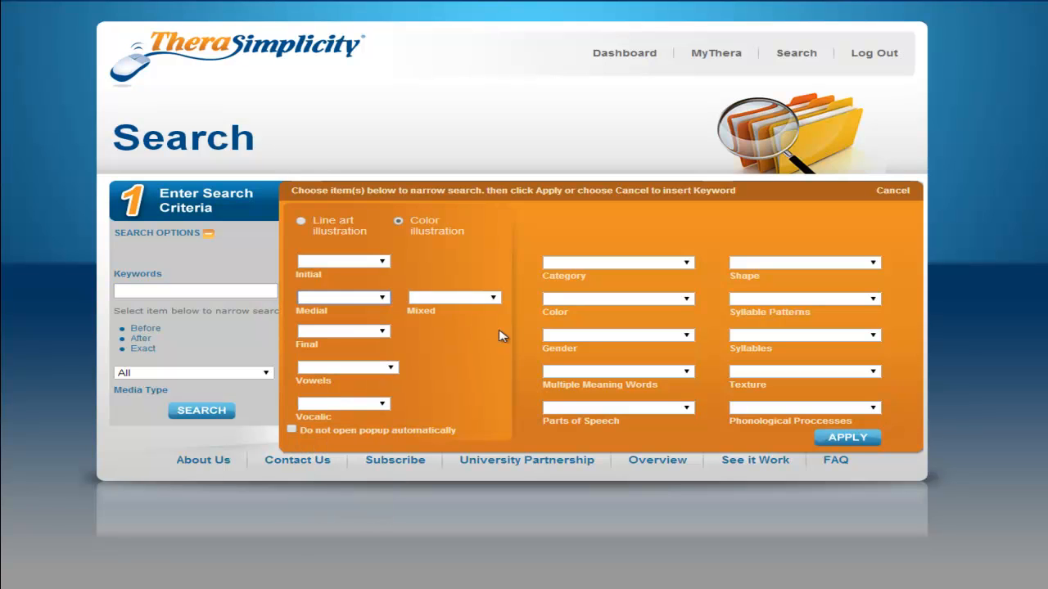
pyautogui.click(873, 407)
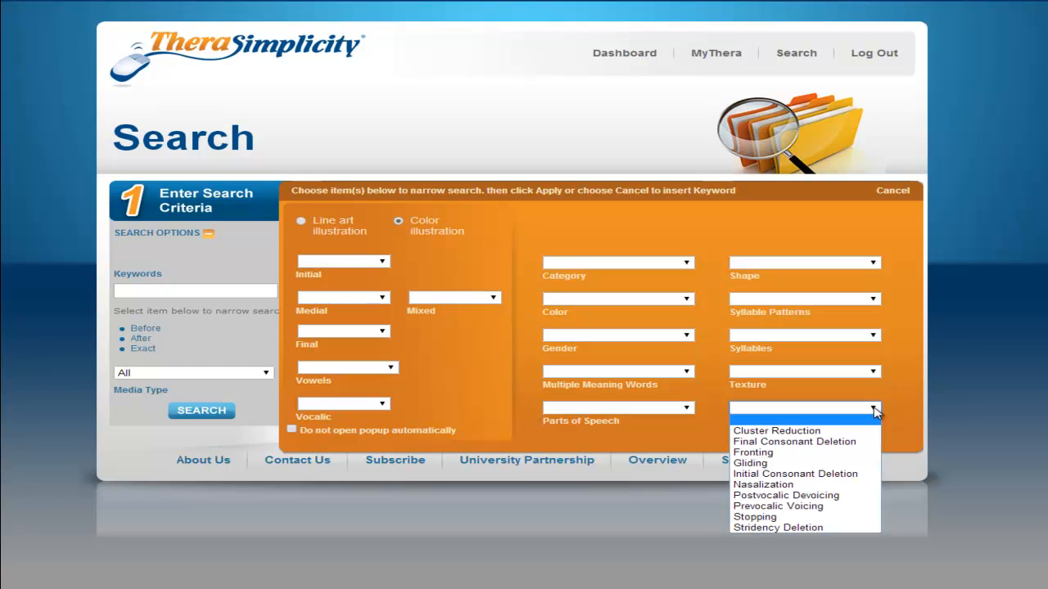
pyautogui.click(873, 408)
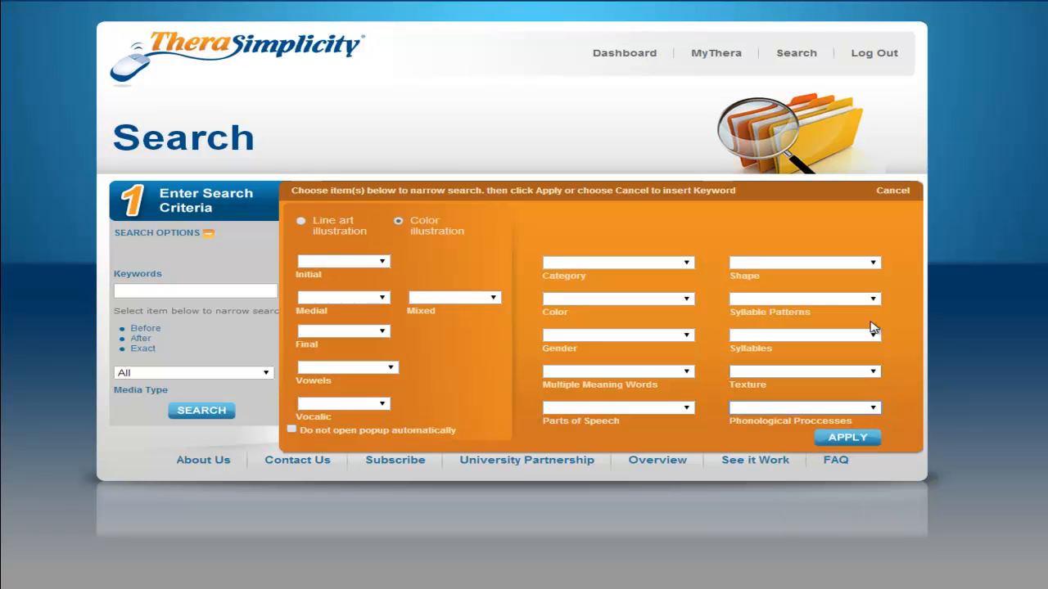
pyautogui.click(894, 192)
# Search for the keyword "animals" across all media types and look through the results.
pyautogui.click(241, 290)
pyautogui.write('a')
pyautogui.click(245, 308)
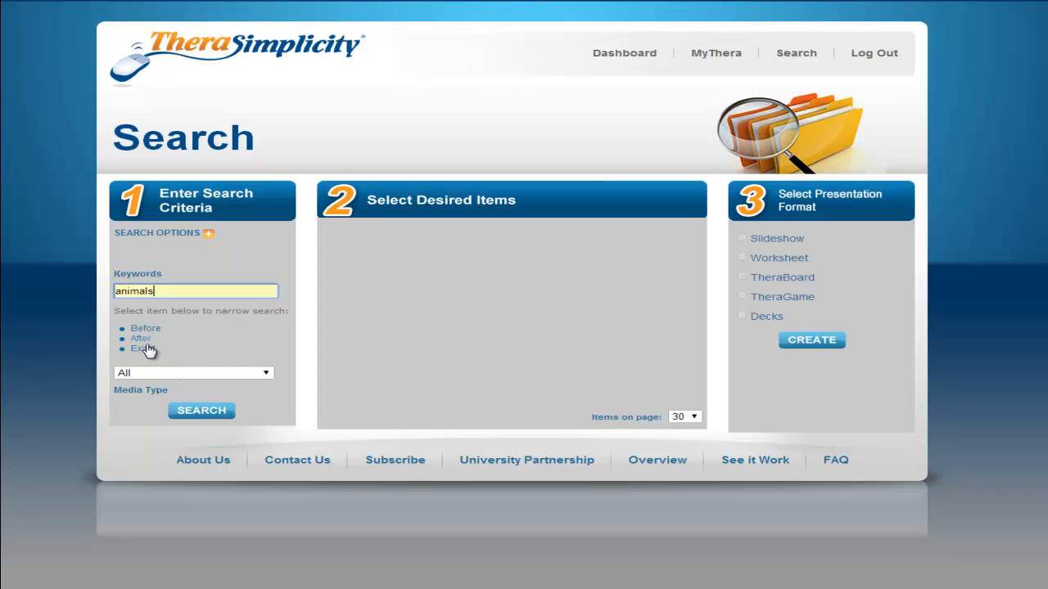
pyautogui.click(266, 373)
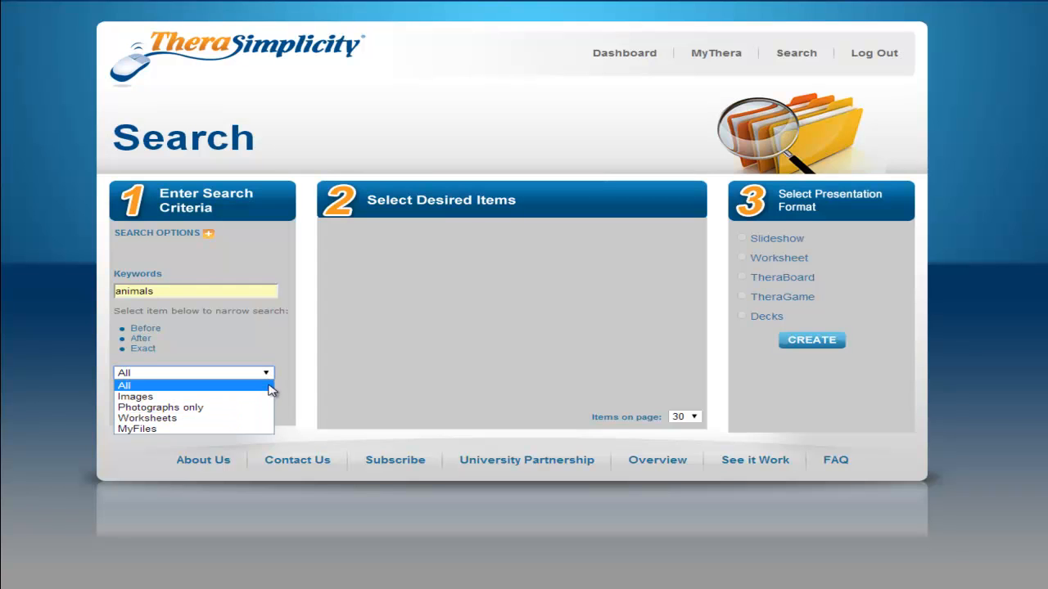
pyautogui.click(268, 385)
pyautogui.click(212, 412)
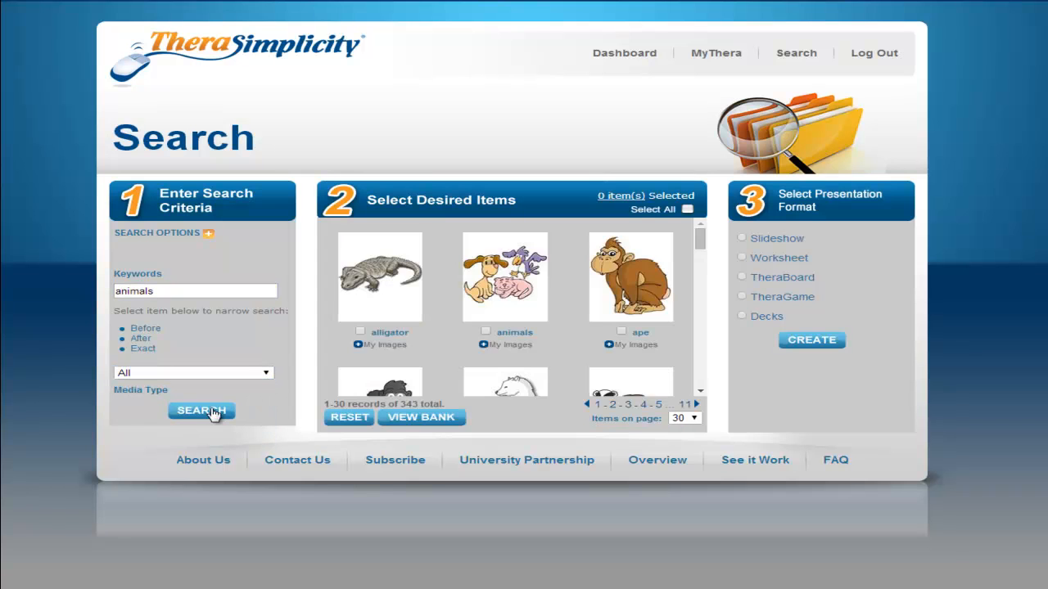
pyautogui.moveTo(704, 239); pyautogui.dragTo(702, 281)
# Restrict the animals search to photographs only and select the cow, eagle and lamb photographs.
pyautogui.click(268, 373)
pyautogui.click(264, 407)
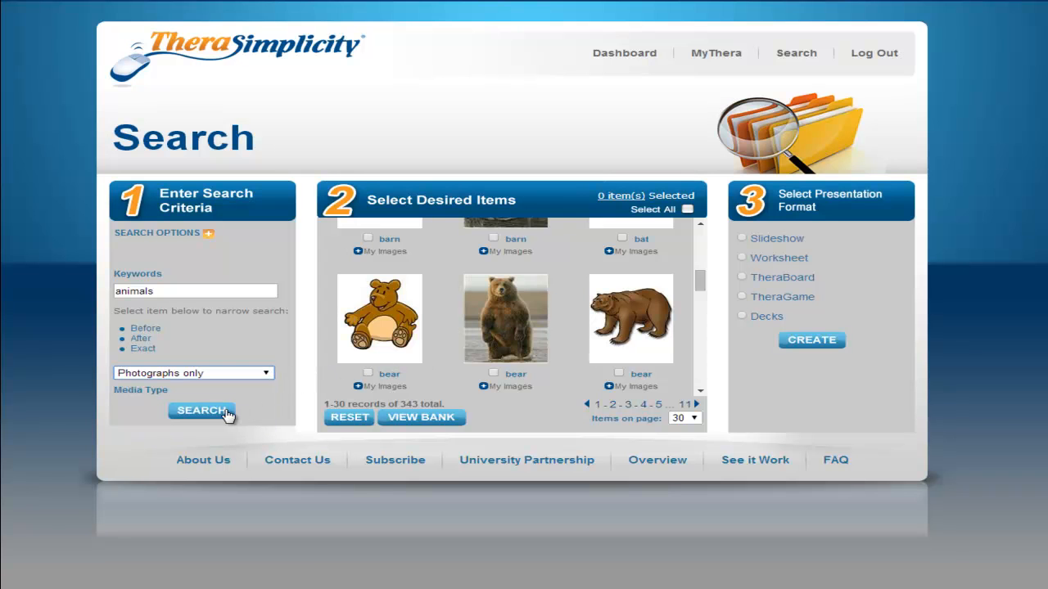
pyautogui.click(227, 416)
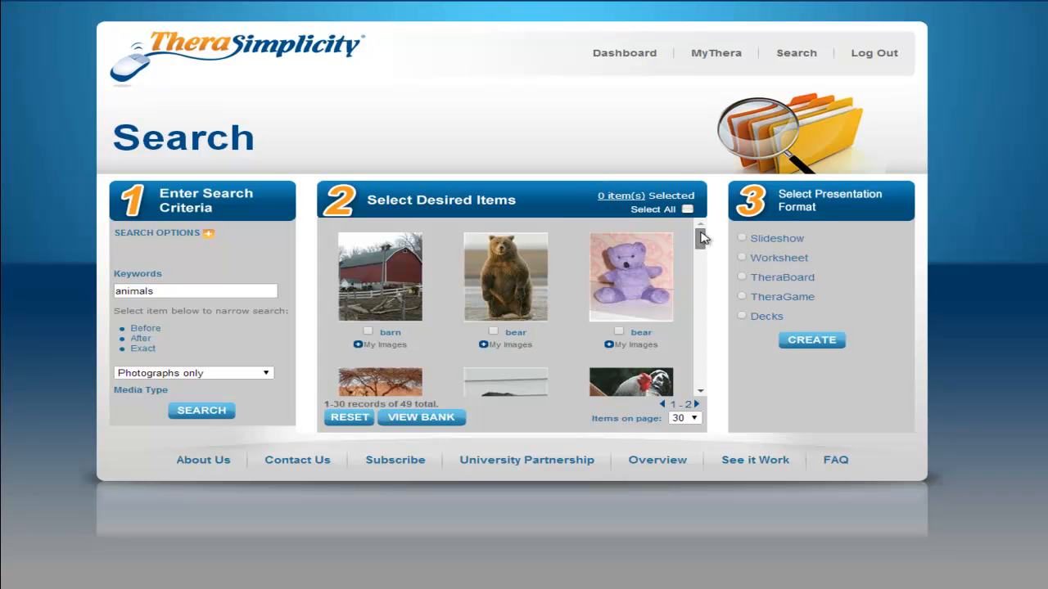
pyautogui.moveTo(700, 236); pyautogui.dragTo(702, 267)
pyautogui.click(494, 341)
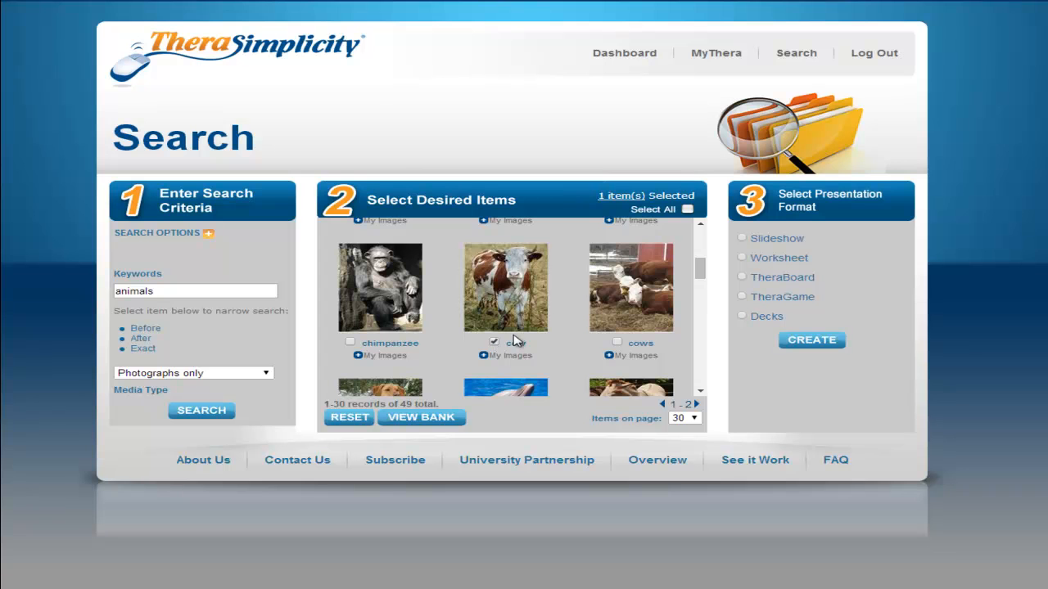
pyautogui.moveTo(698, 265); pyautogui.dragTo(702, 355)
pyautogui.click(493, 368)
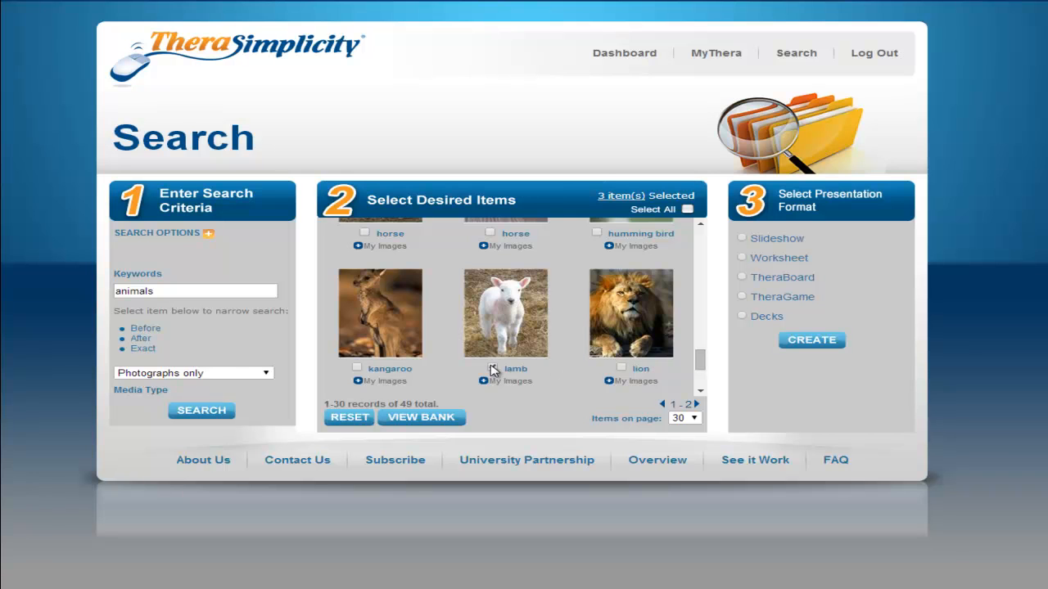
# Search the photographs for the keyword "food" and add the red apple and the cheese to the selection.
pyautogui.doubleClick(265, 289)
pyautogui.press('BackSpace')
pyautogui.write('food')
pyautogui.click(260, 310)
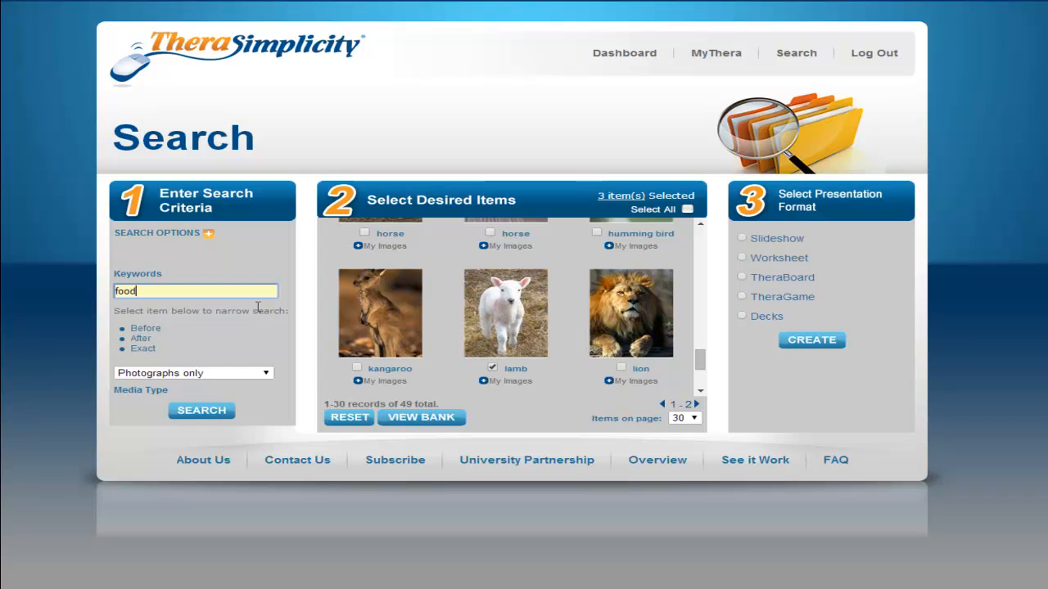
pyautogui.click(228, 412)
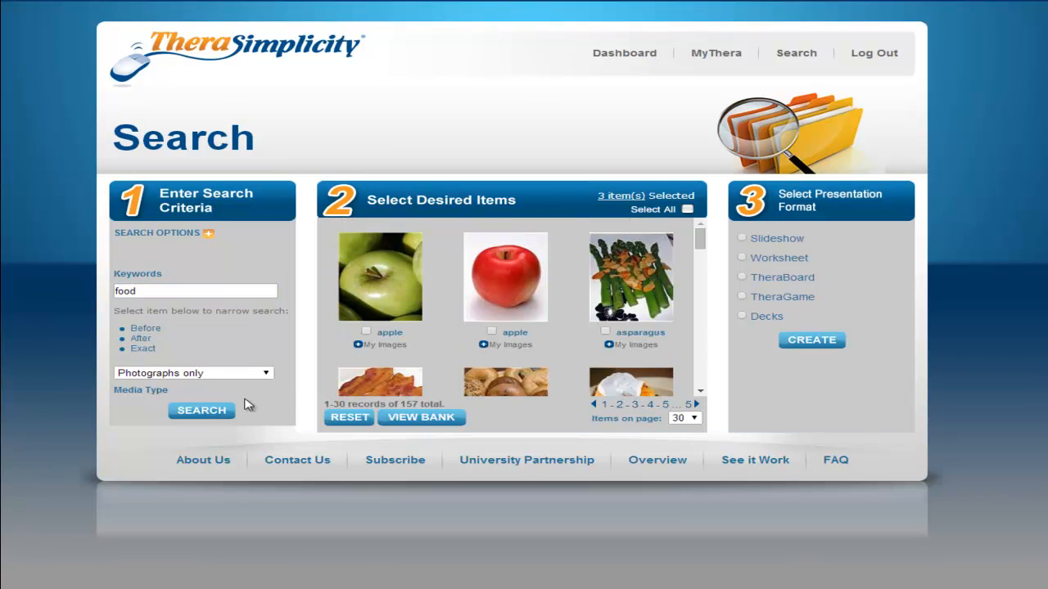
pyautogui.click(492, 330)
pyautogui.moveTo(702, 240); pyautogui.dragTo(702, 356)
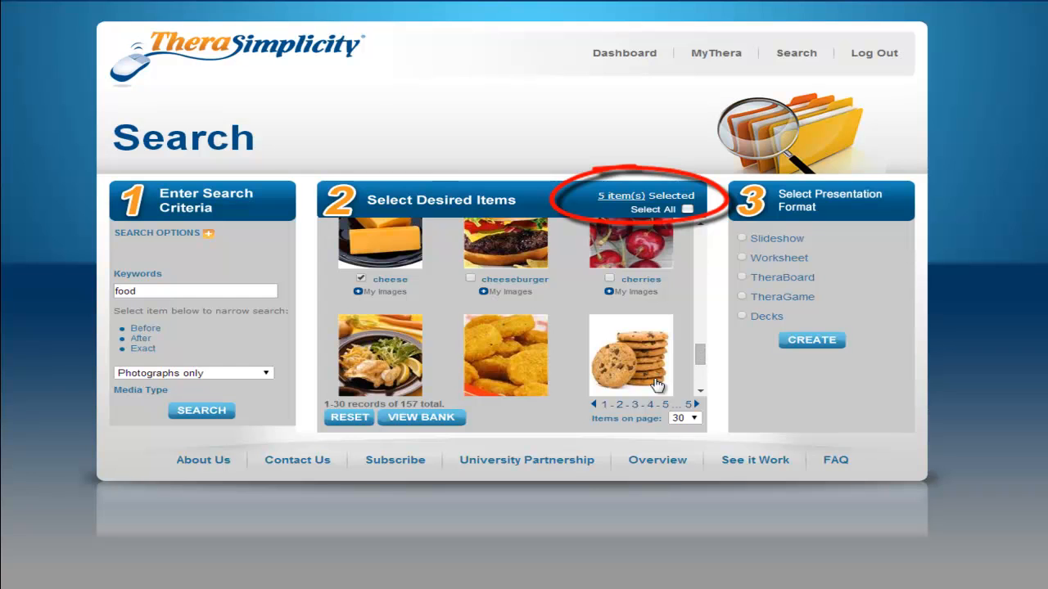
# Open the bank of selected photographs and deselect the eagle.
pyautogui.click(430, 419)
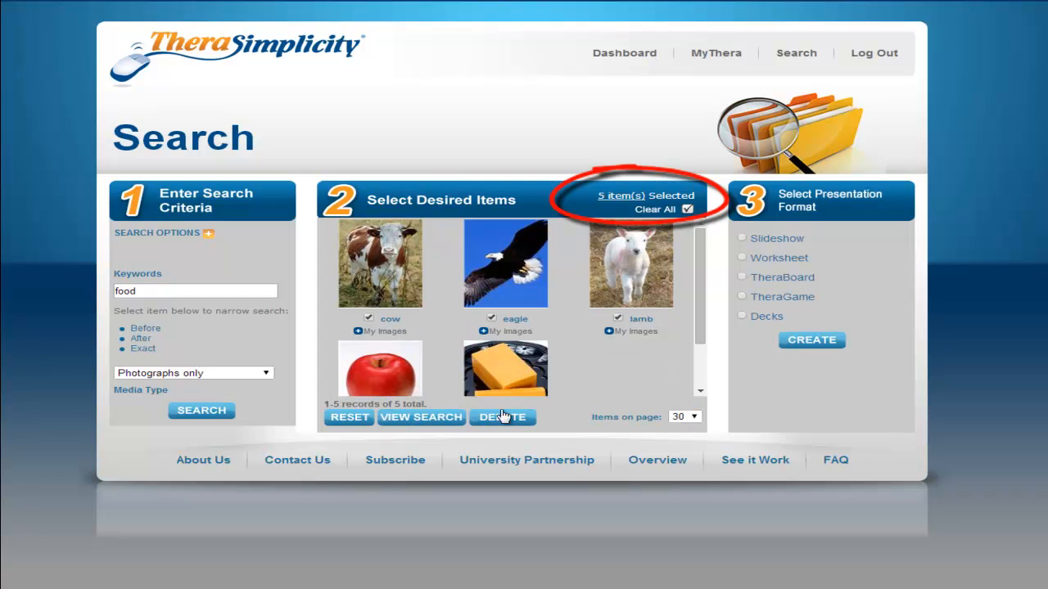
pyautogui.moveTo(699, 274); pyautogui.dragTo(701, 297)
pyautogui.click(491, 283)
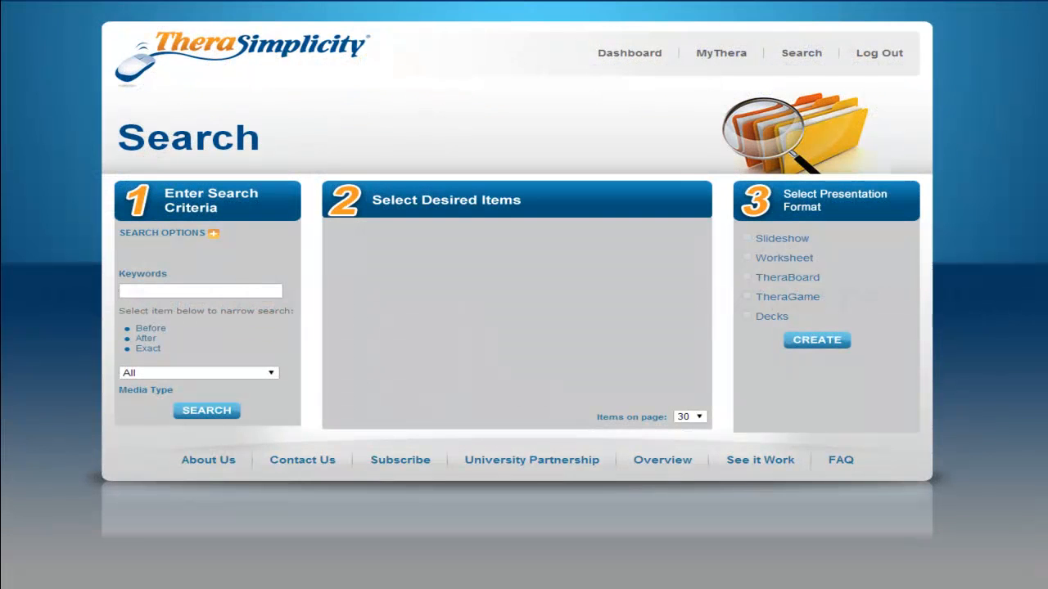
# Apply the Initial sound filter L and search for worksheets only.
pyautogui.click(213, 234)
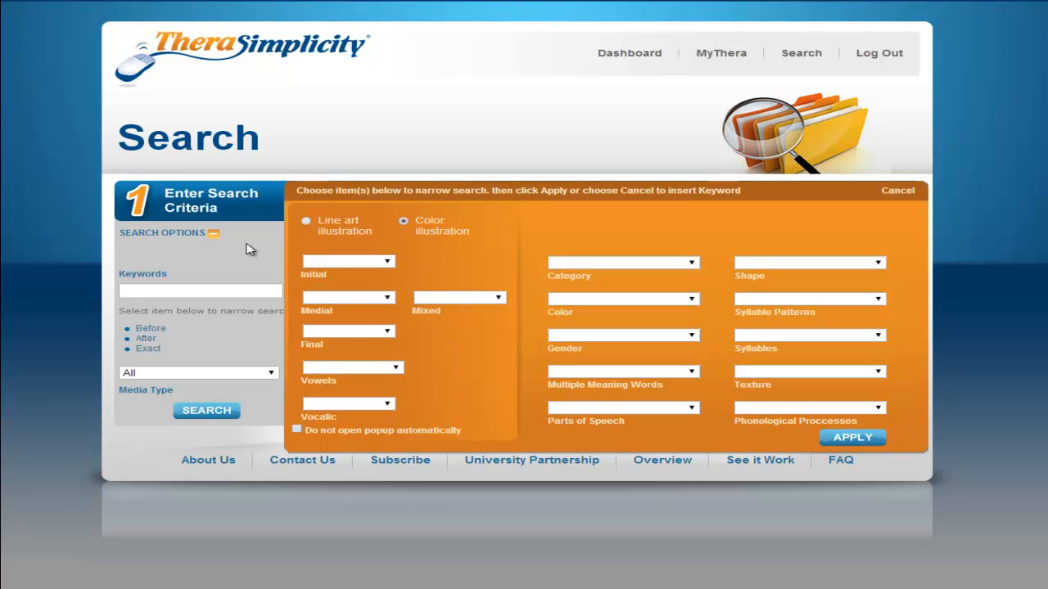
pyautogui.click(365, 264)
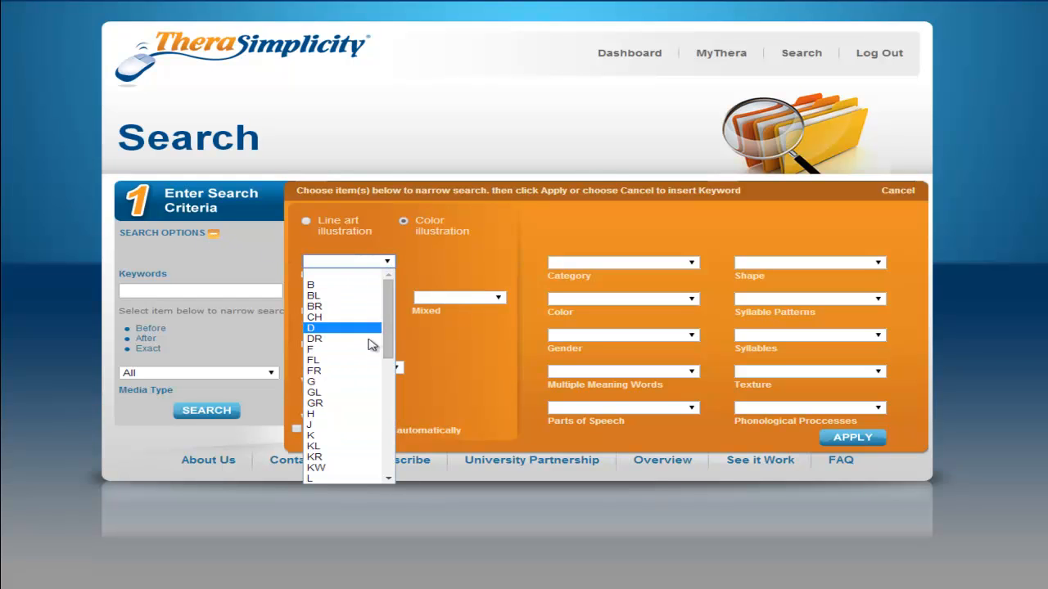
pyautogui.click(356, 478)
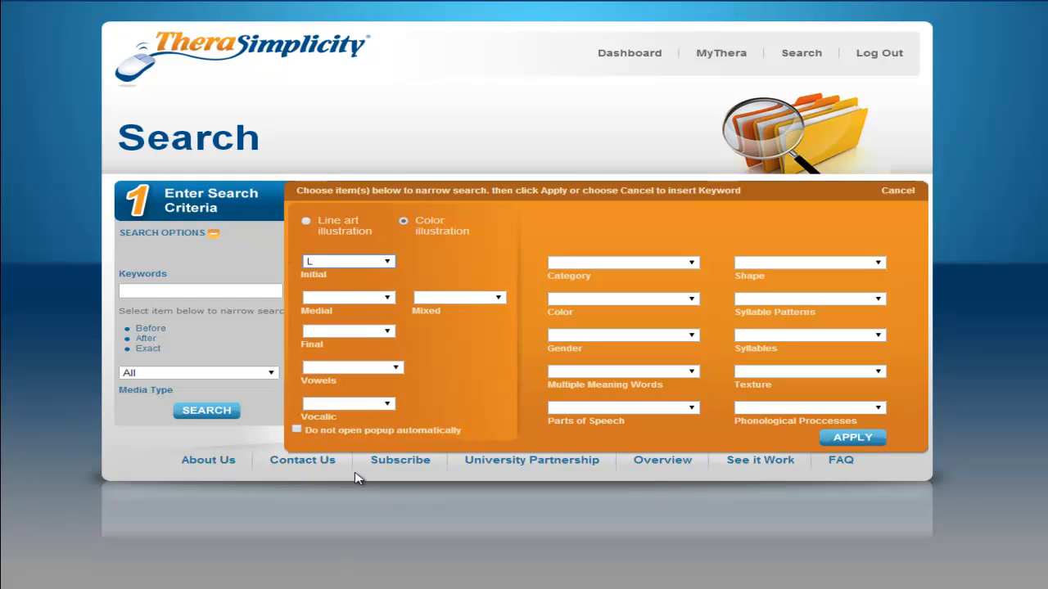
pyautogui.click(848, 438)
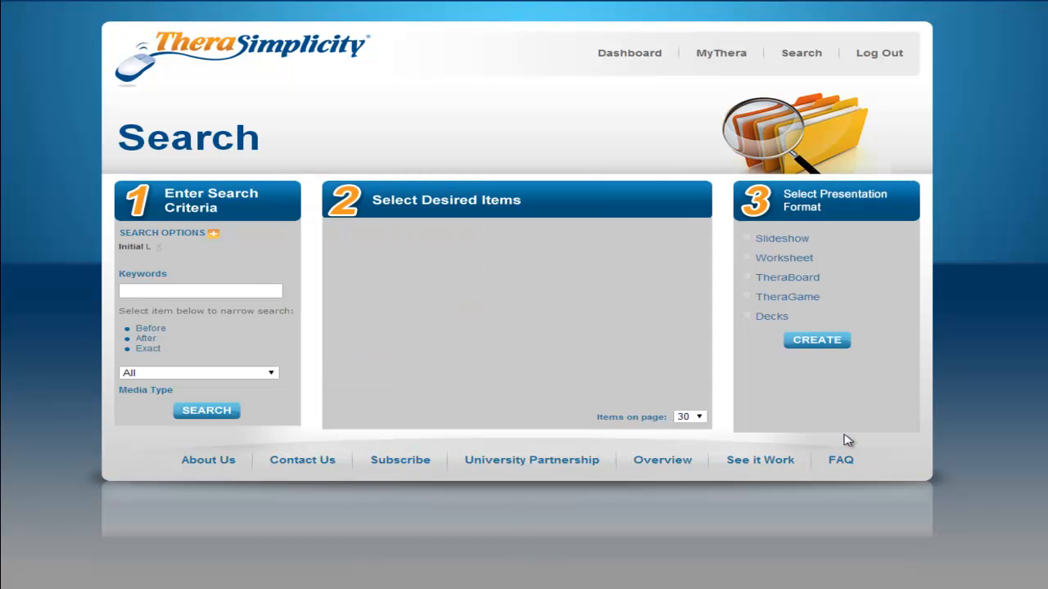
pyautogui.click(273, 373)
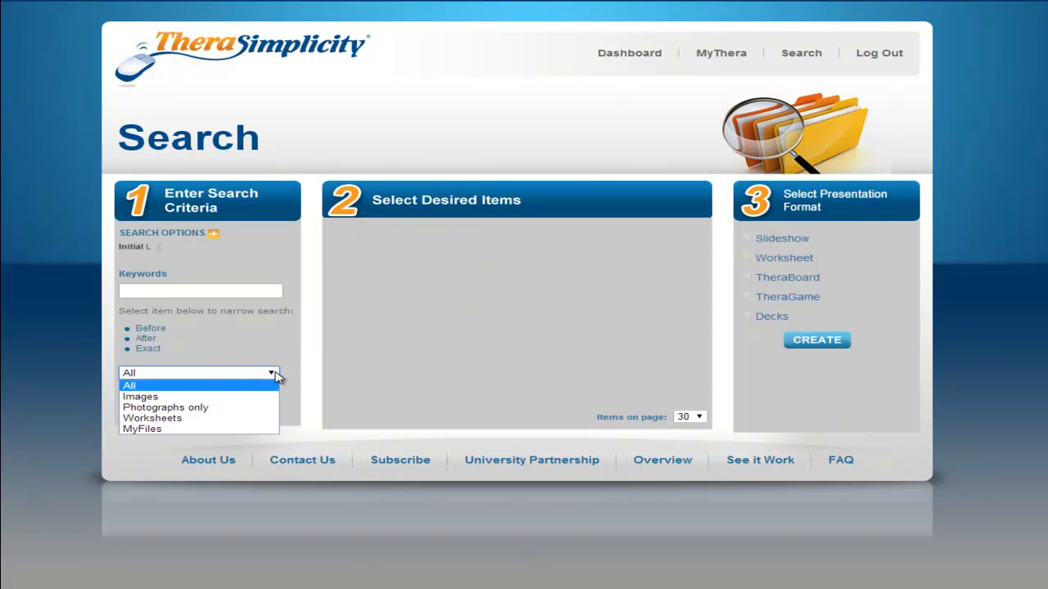
pyautogui.click(263, 423)
pyautogui.click(205, 412)
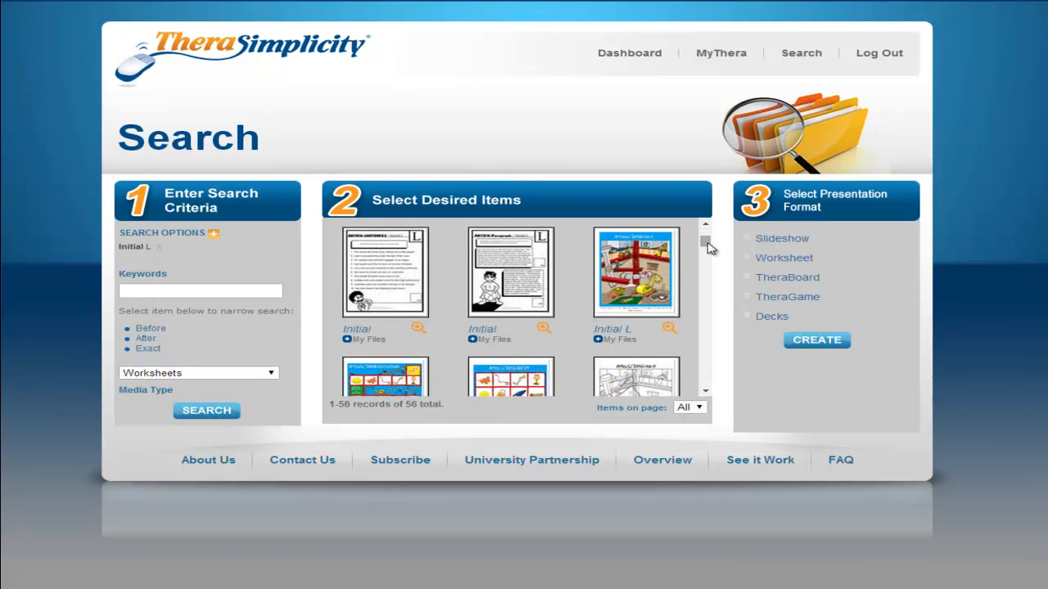
# Browse the Initial L worksheets and preview several of them enlarged, including the Sounds Right to Me pages.
pyautogui.moveTo(707, 244); pyautogui.dragTo(709, 250)
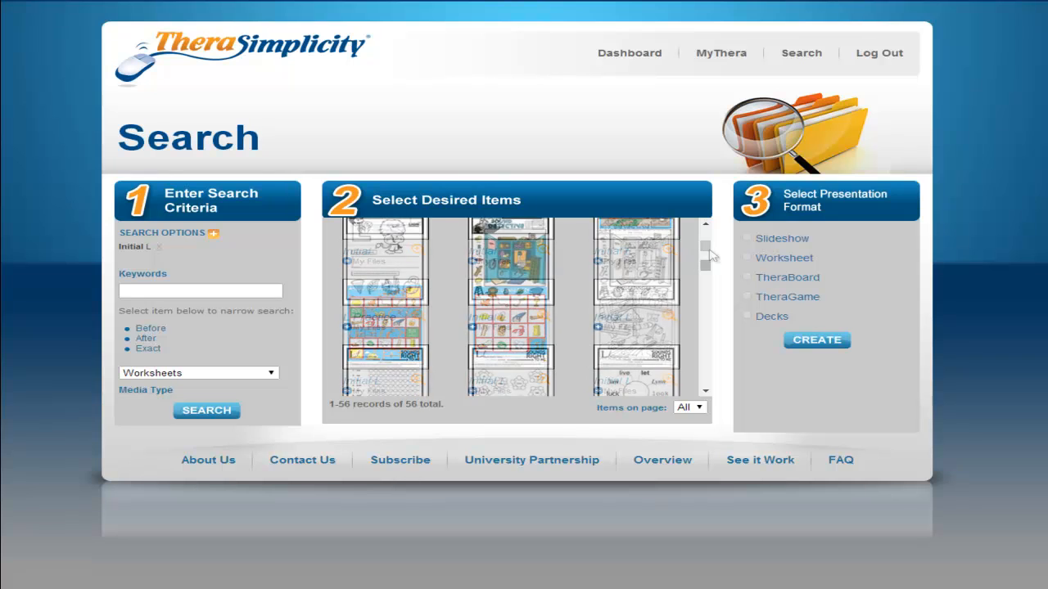
pyautogui.moveTo(709, 250); pyautogui.dragTo(709, 272)
pyautogui.moveTo(670, 332)
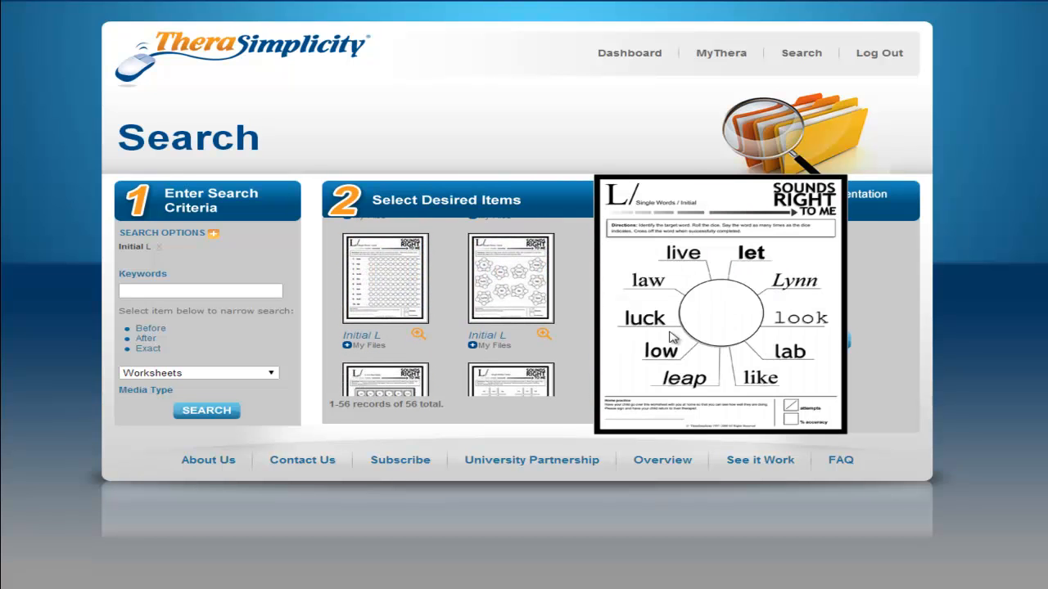
pyautogui.moveTo(547, 337)
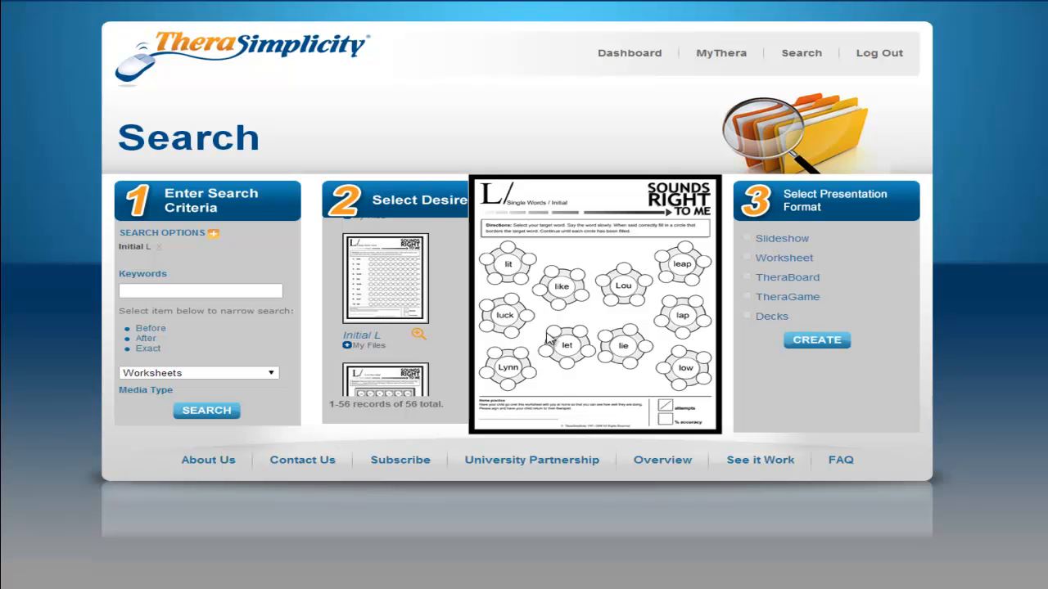
pyautogui.moveTo(708, 275); pyautogui.dragTo(707, 332)
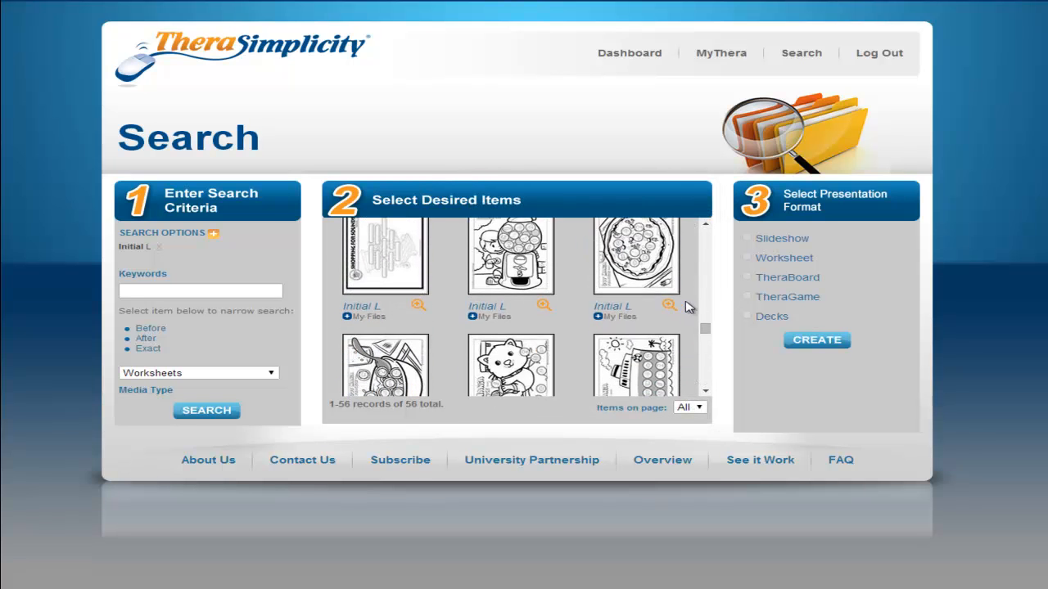
pyautogui.moveTo(669, 306)
pyautogui.moveTo(537, 308)
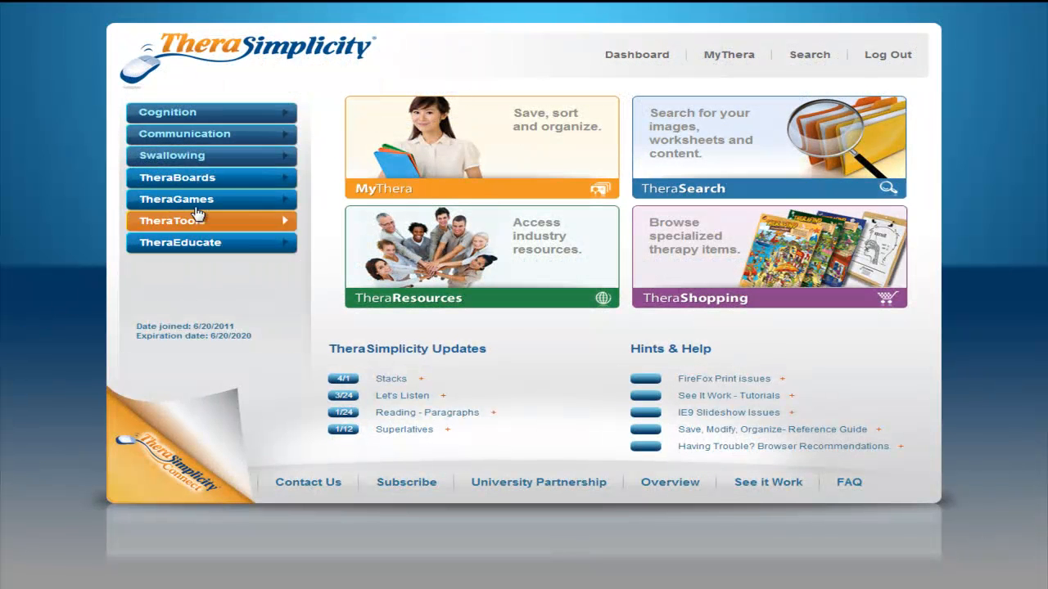
# Open the Articulation materials in the Speech section of the Communication category.
pyautogui.click(250, 135)
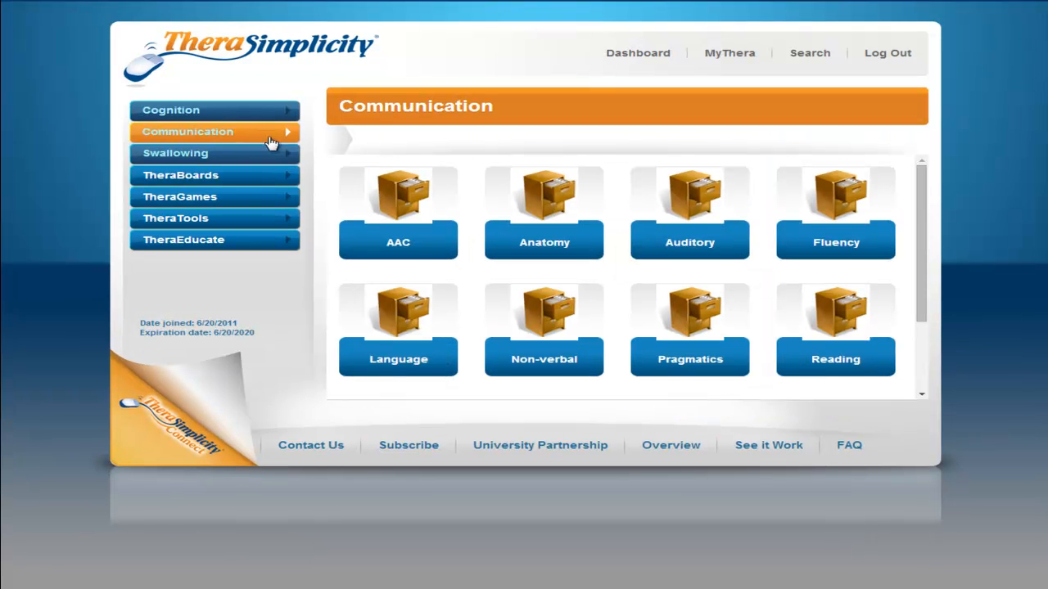
pyautogui.moveTo(926, 177); pyautogui.dragTo(926, 249)
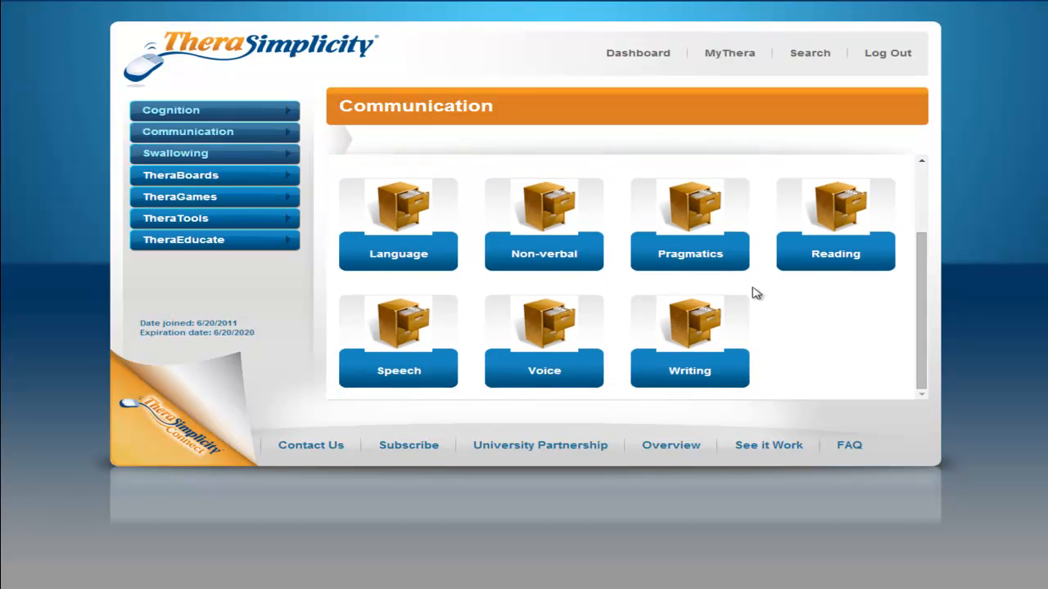
pyautogui.click(414, 324)
pyautogui.click(560, 192)
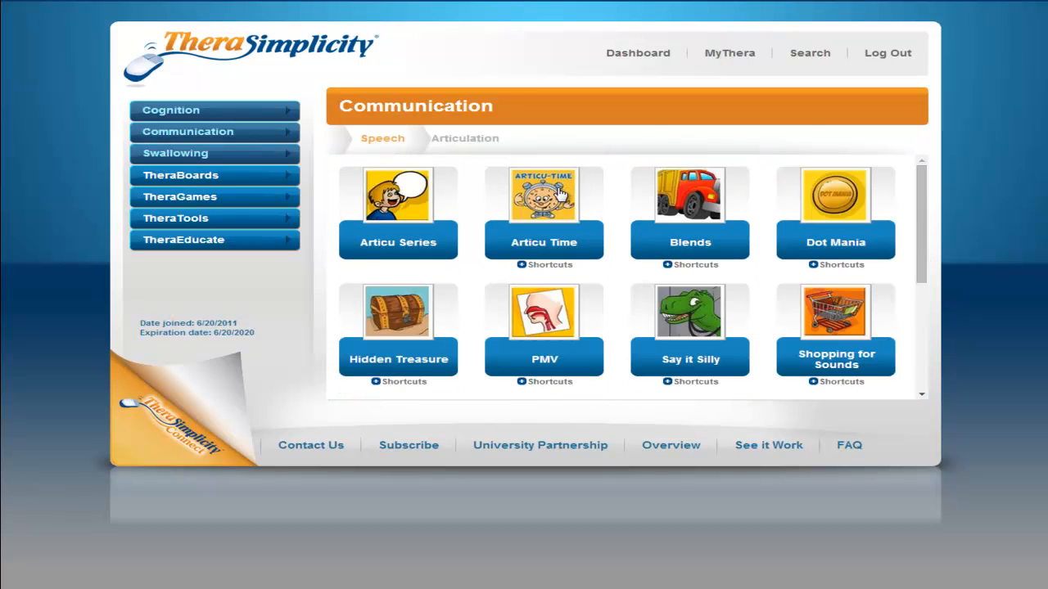
pyautogui.moveTo(923, 191)
pyautogui.mouseDown()
pyautogui.moveTo(922, 239)
pyautogui.moveTo(921, 187)
pyautogui.mouseUp()
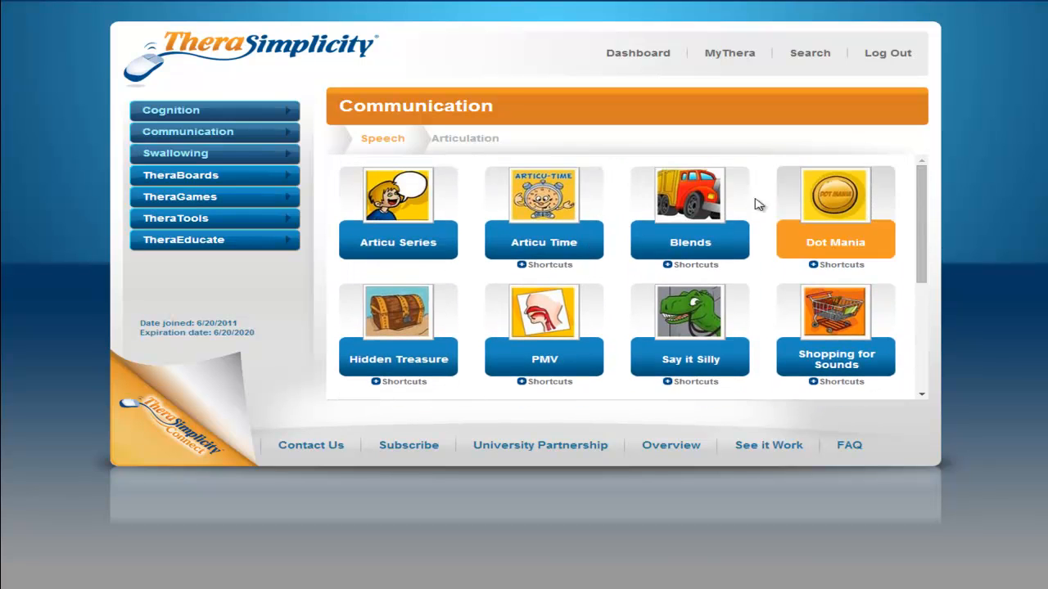
# Open the Initial images of Articu-L in the Articu Series.
pyautogui.click(430, 209)
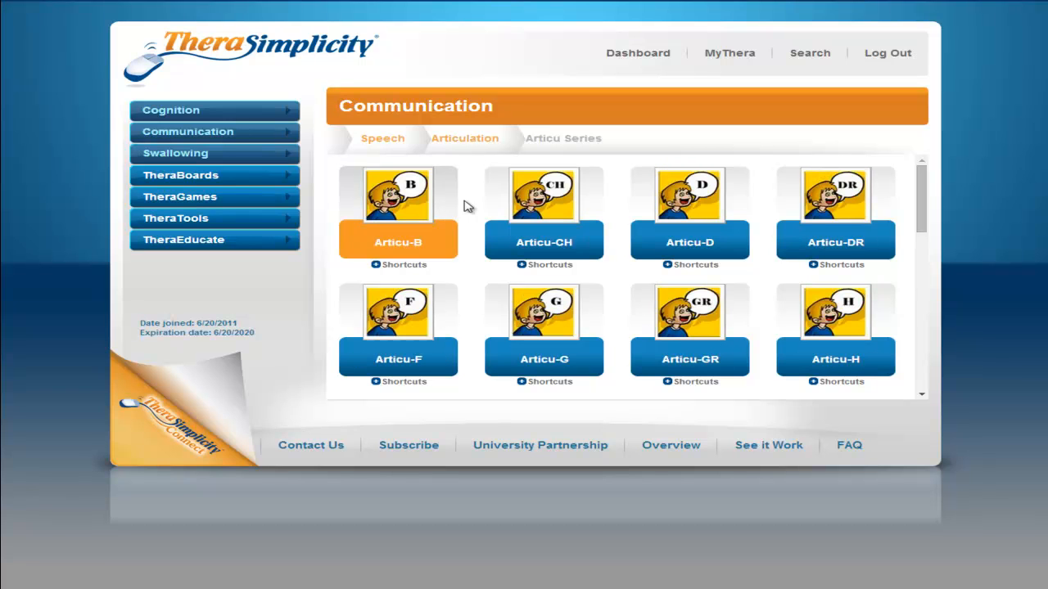
pyautogui.moveTo(929, 190); pyautogui.dragTo(928, 240)
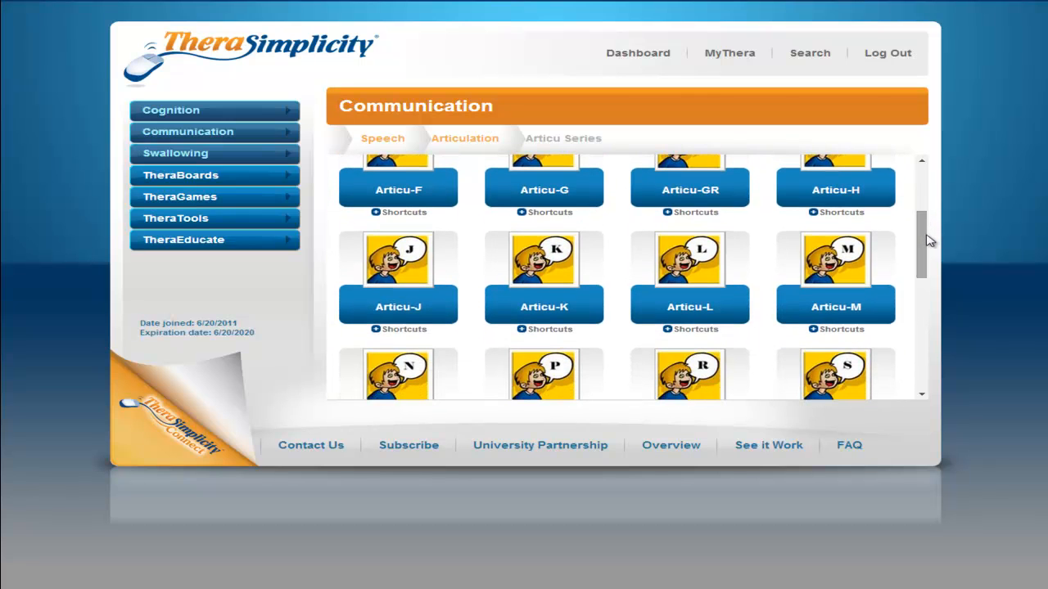
pyautogui.click(700, 268)
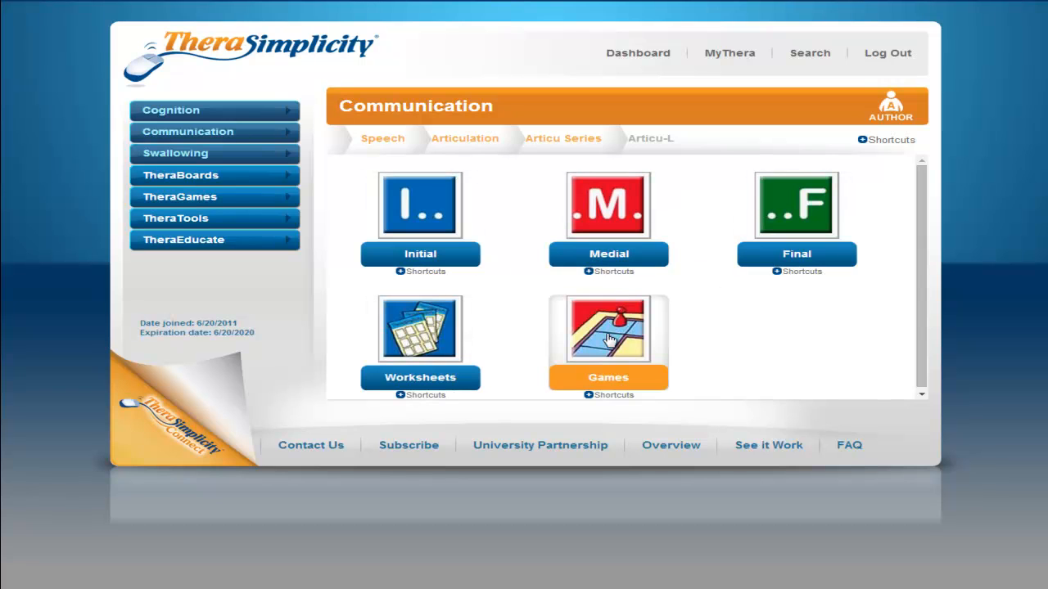
pyautogui.click(431, 203)
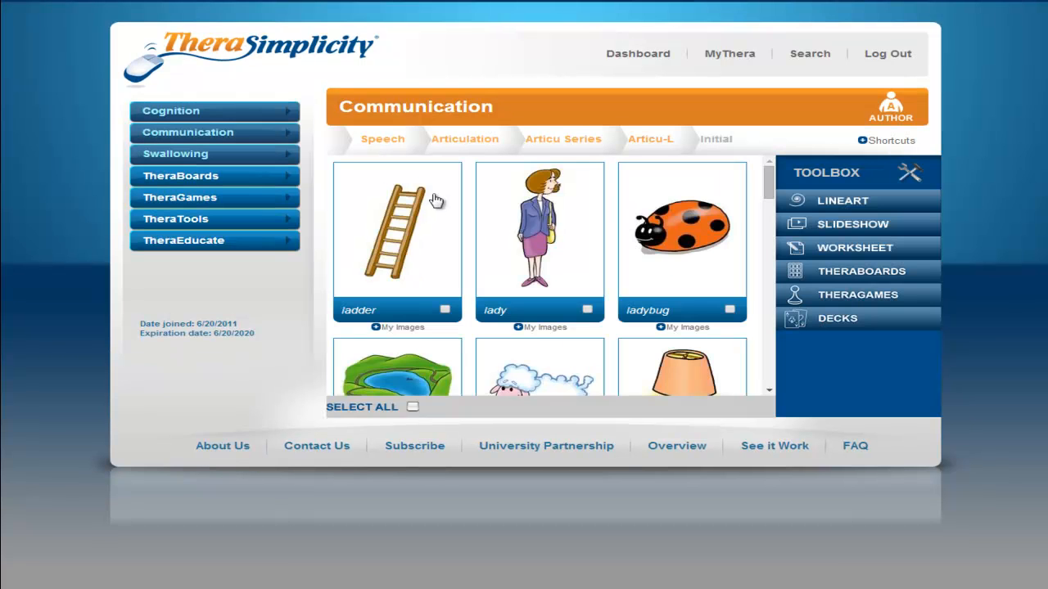
# Select the lamb, lemon, lion and locker images from the Initial L collection.
pyautogui.moveTo(769, 180); pyautogui.dragTo(770, 213)
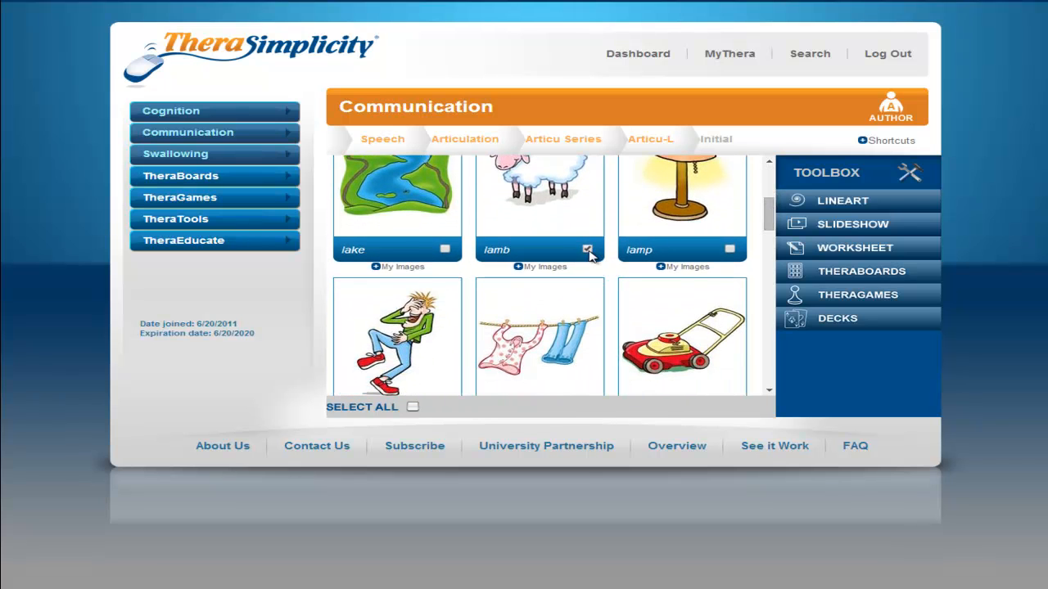
pyautogui.scroll(-10, 618, 271)
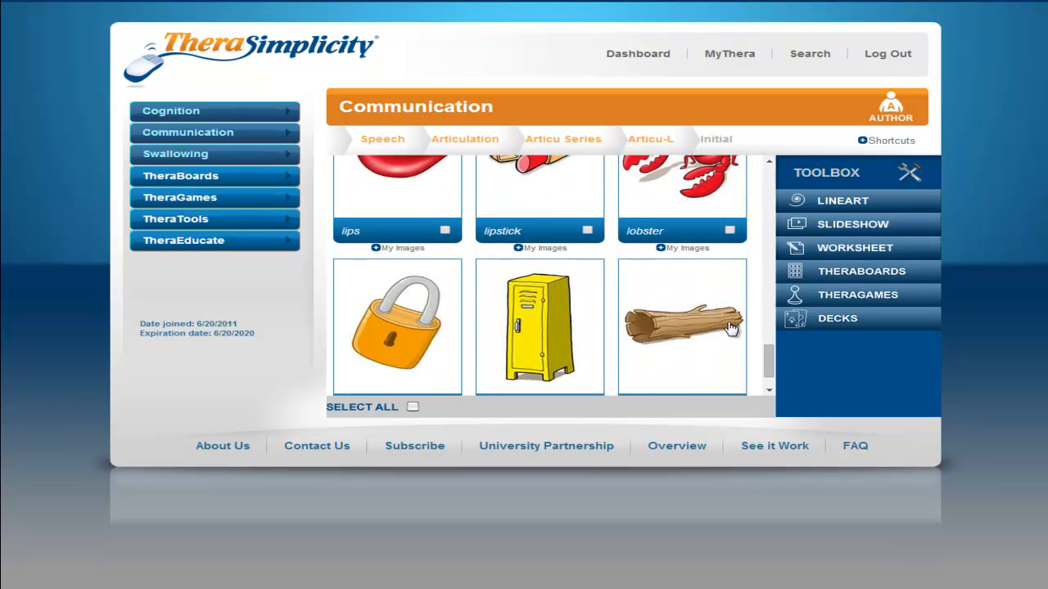
pyautogui.scroll(-1, 731, 328)
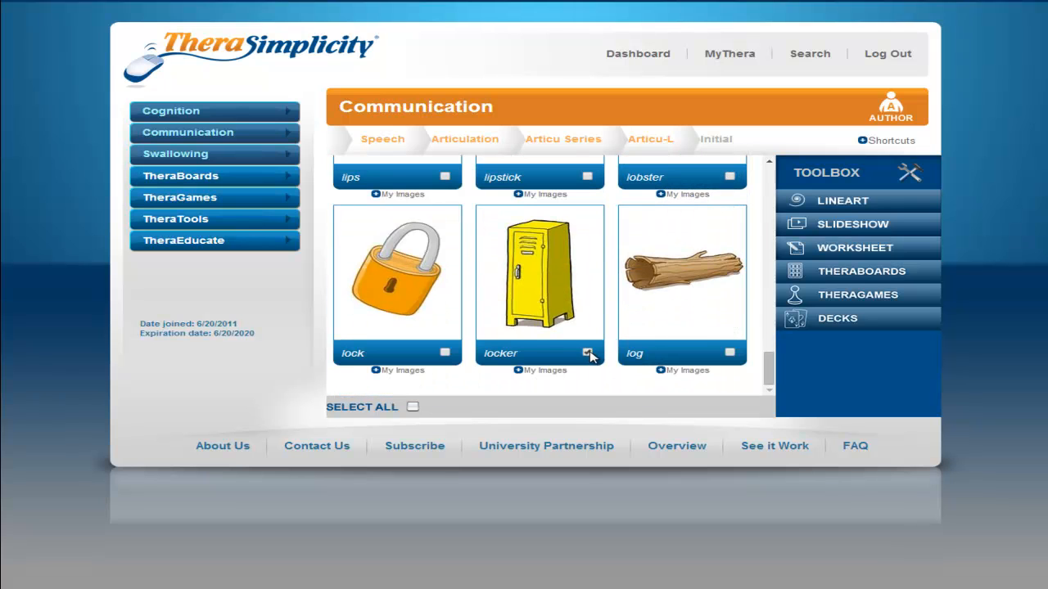
# View the Initial L images as line art and return them to color.
pyautogui.click(901, 206)
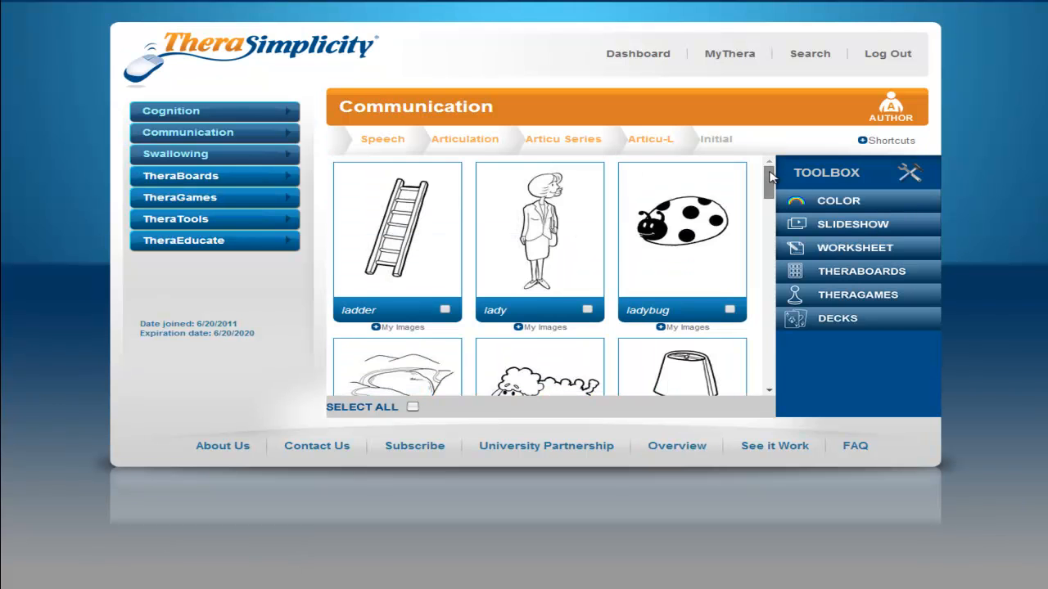
pyautogui.moveTo(769, 176); pyautogui.dragTo(768, 227)
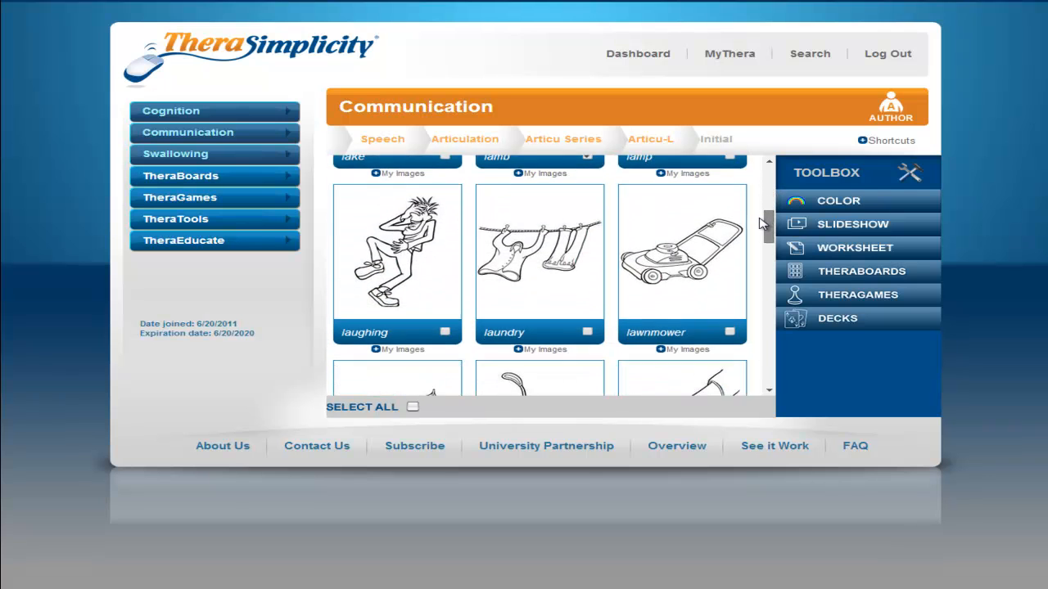
pyautogui.click(898, 202)
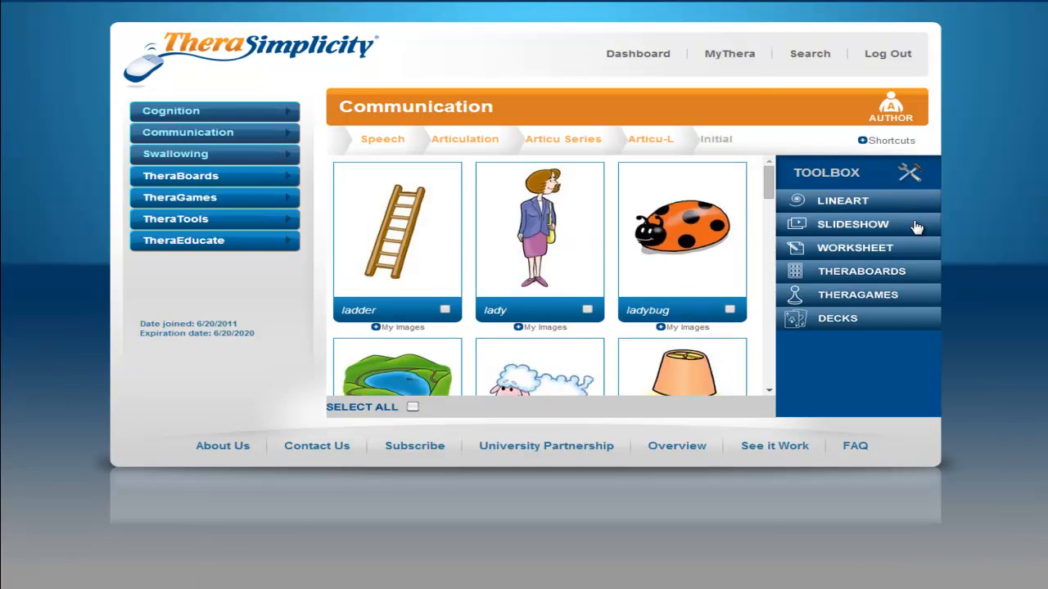
# Open a slideshow of the selected images and advance to the lion.
pyautogui.click(915, 226)
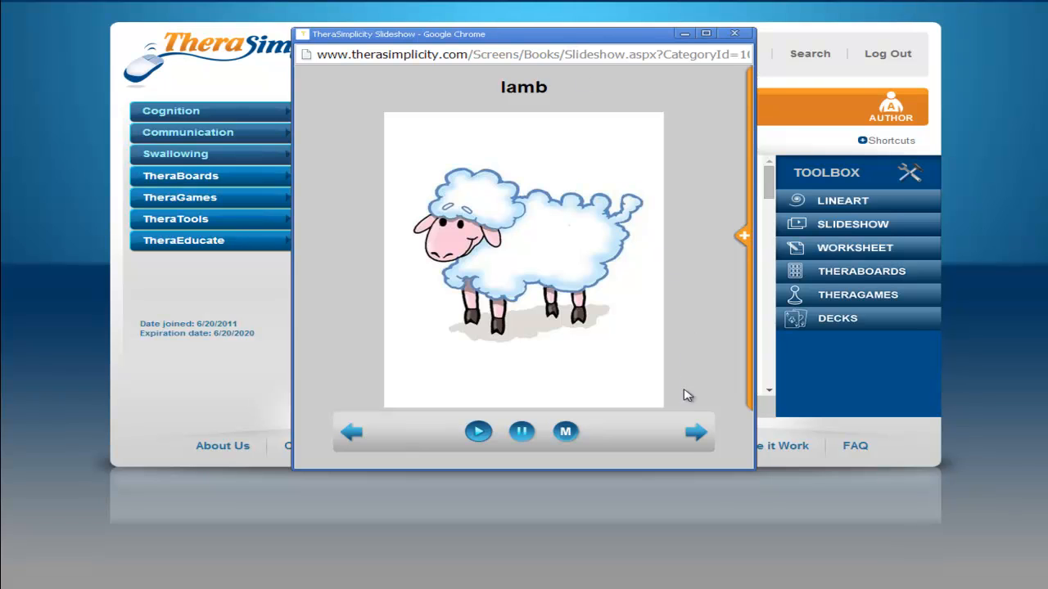
pyautogui.click(693, 434)
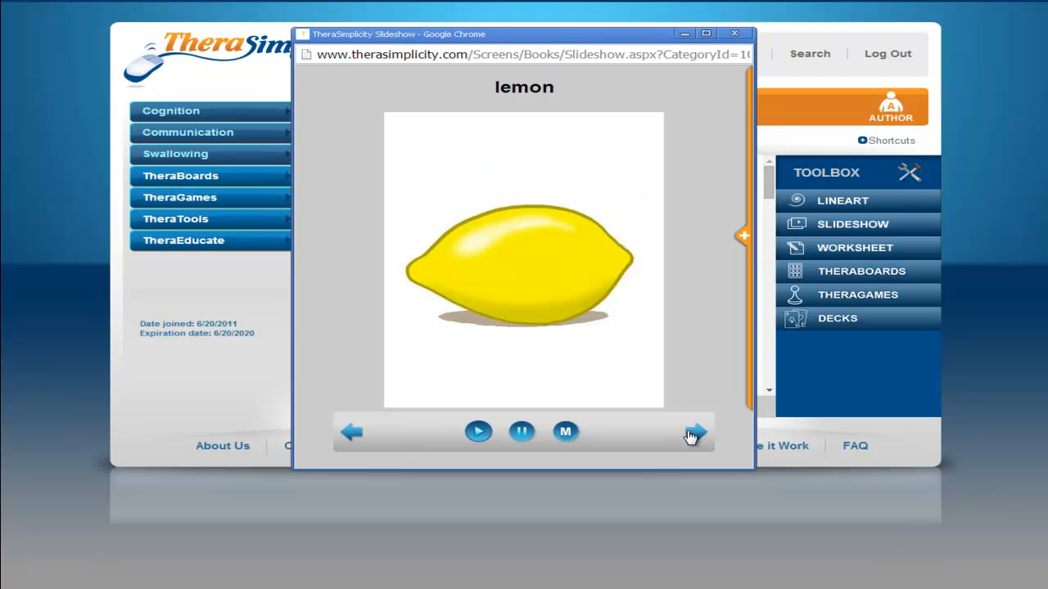
pyautogui.click(691, 436)
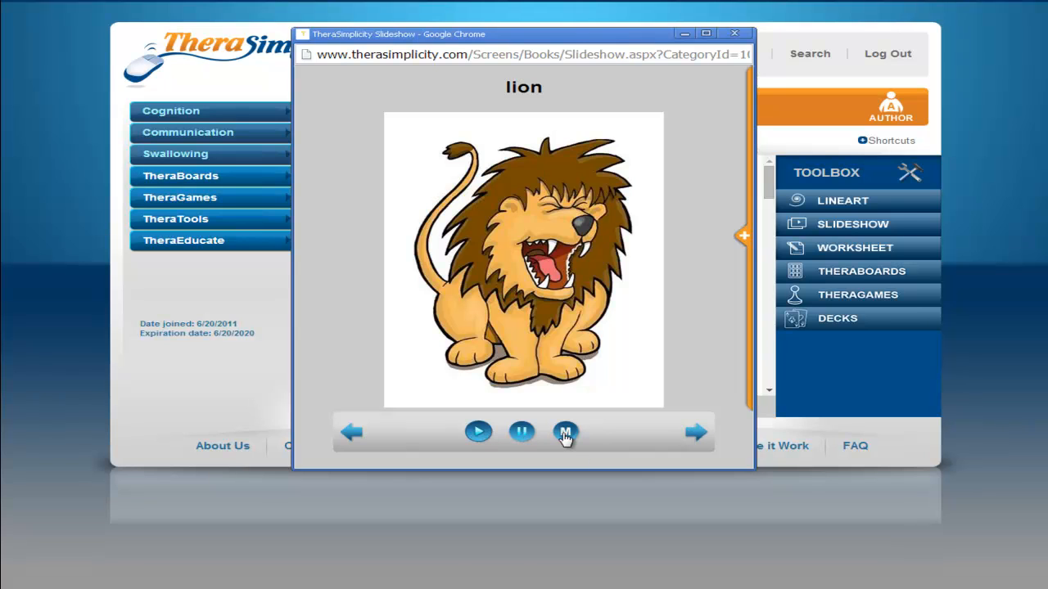
# Relabel the lion slide as "Your Own" and close the slideshow.
pyautogui.click(744, 235)
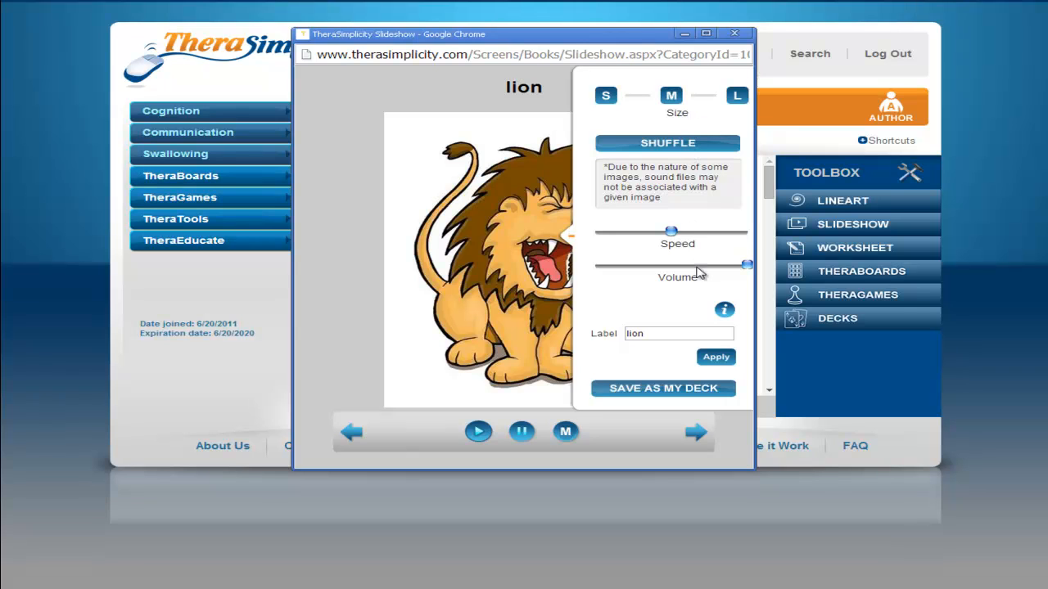
pyautogui.doubleClick(682, 334)
pyautogui.press('BackSpace')
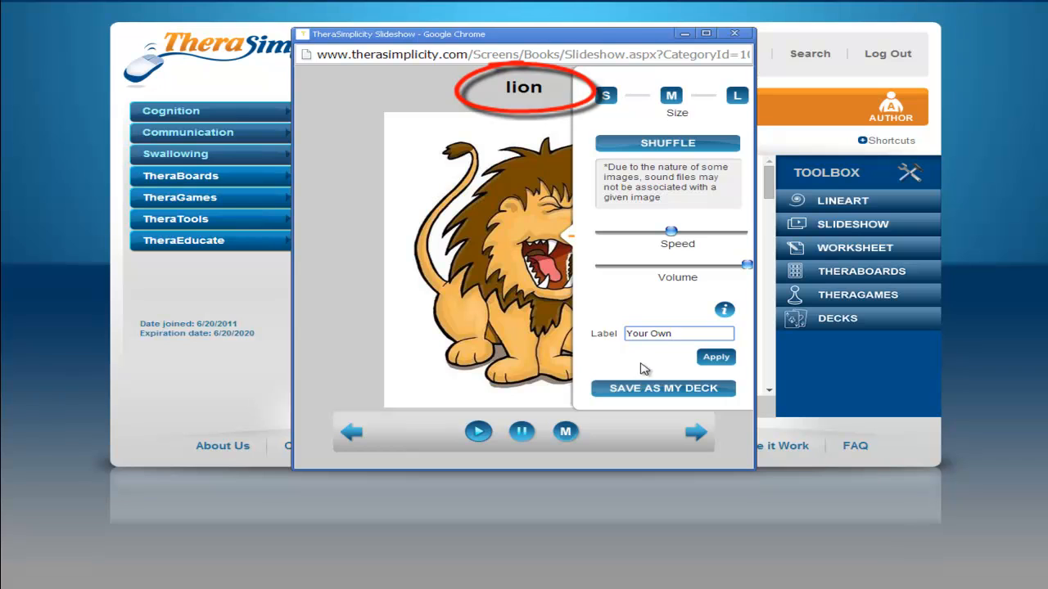
pyautogui.click(707, 360)
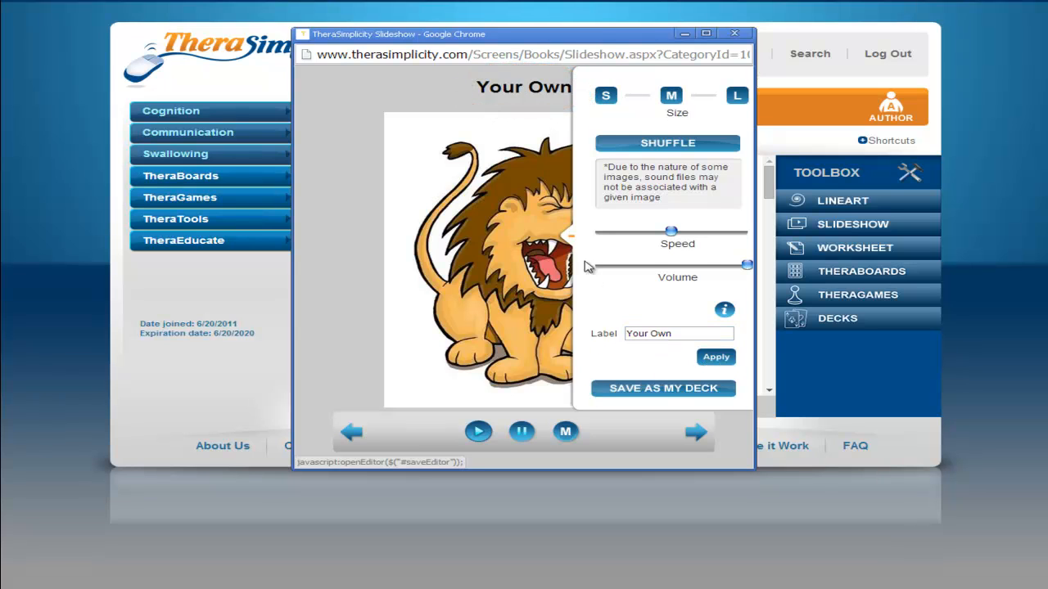
pyautogui.click(573, 236)
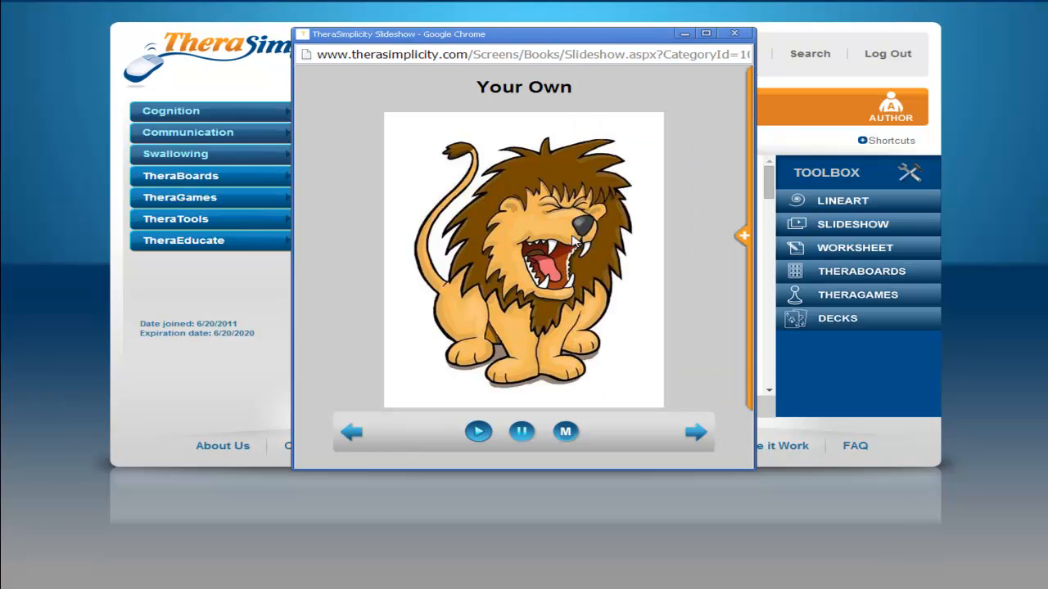
pyautogui.click(735, 34)
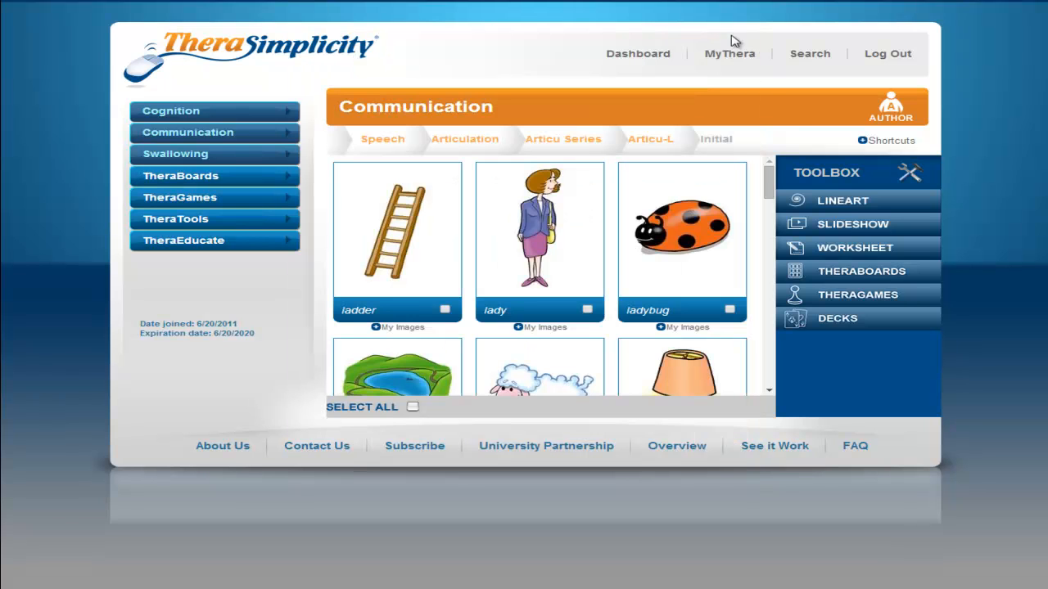
# Start a worksheet from the selected images with 4 images per sheet and enter the client's name.
pyautogui.click(873, 252)
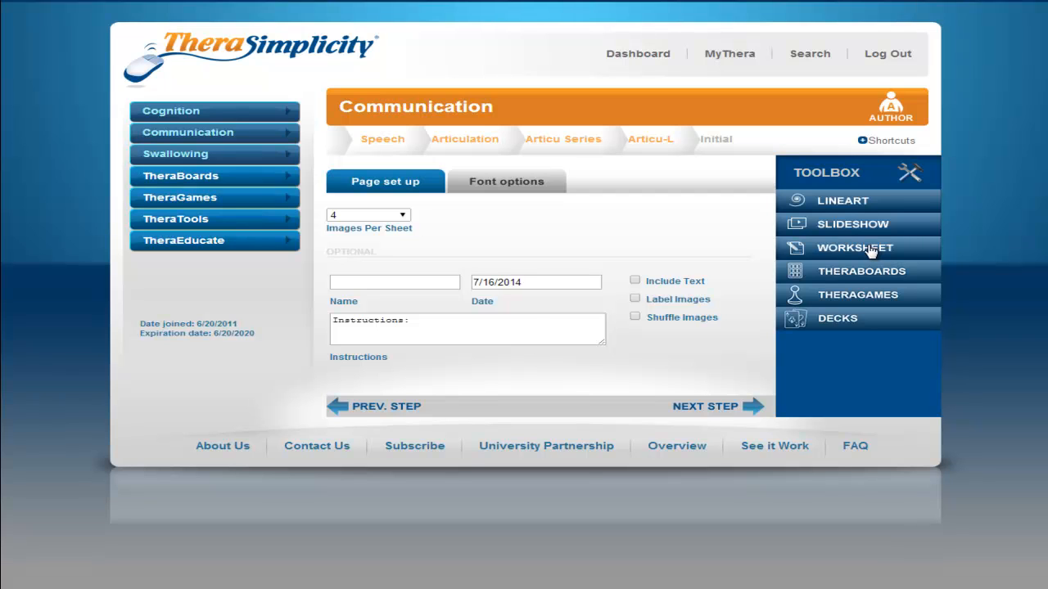
pyautogui.click(404, 217)
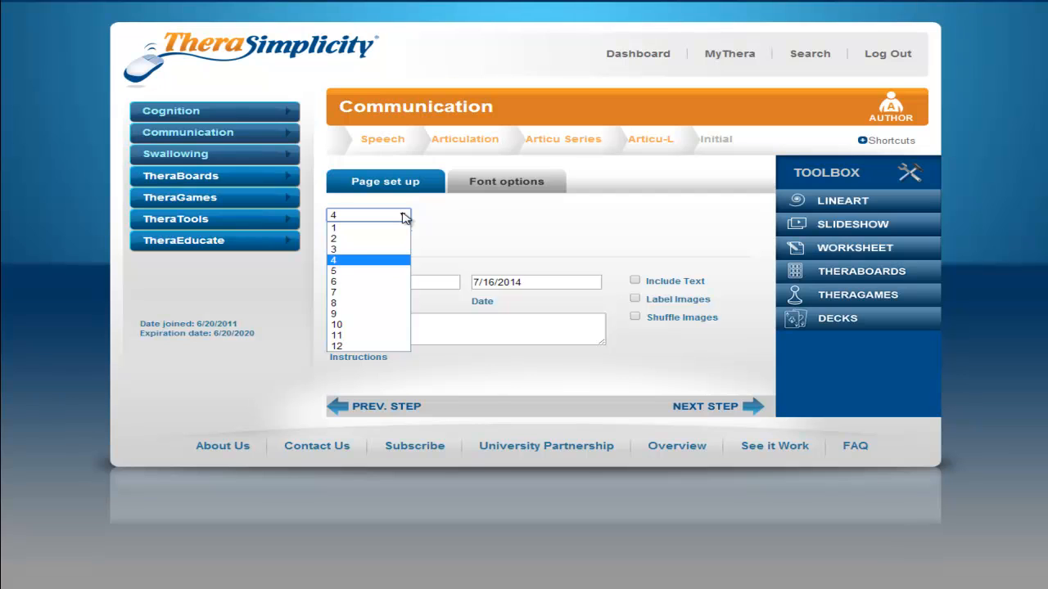
pyautogui.click(403, 217)
pyautogui.click(449, 281)
pyautogui.write('Jill')
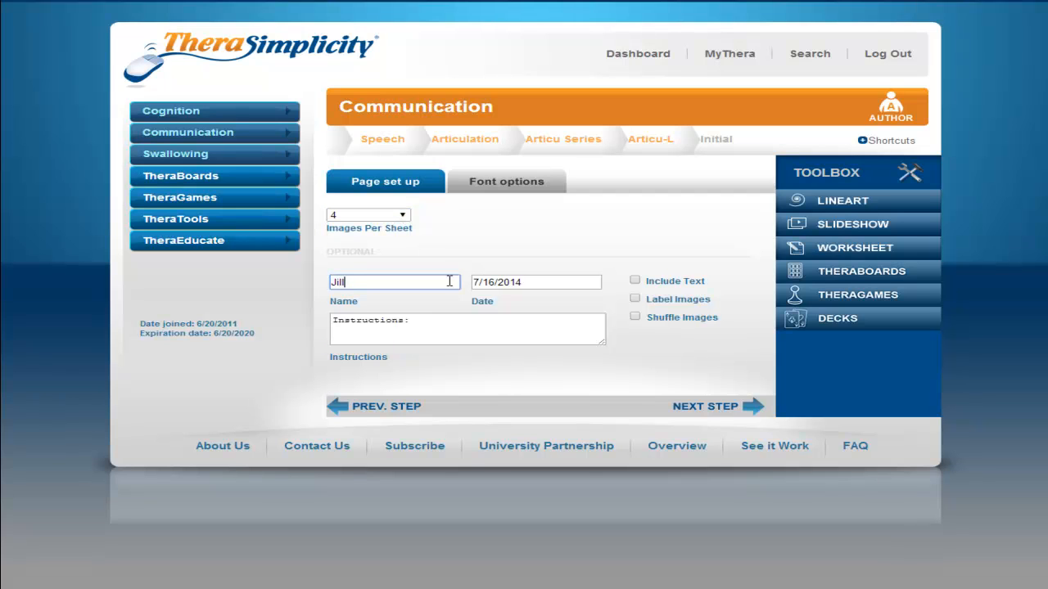
# Clear the worksheet's date, include text and image labels, and proceed to the text entries for each image.
pyautogui.moveTo(540, 283); pyautogui.dragTo(481, 284)
pyautogui.press('BackSpace')
pyautogui.press('BackSpace')
pyautogui.click(502, 302)
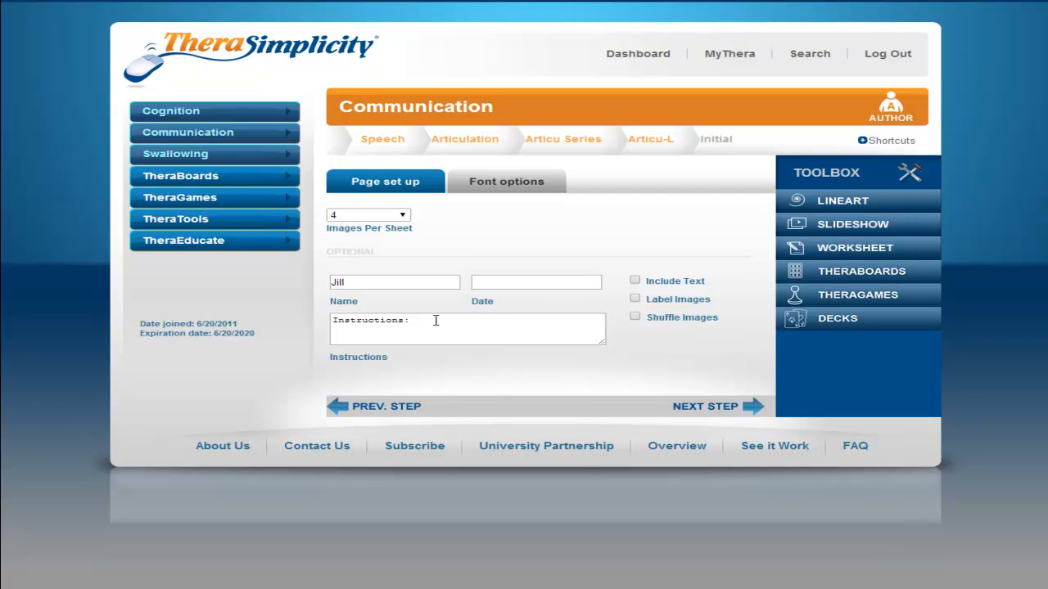
pyautogui.click(635, 283)
pyautogui.click(724, 416)
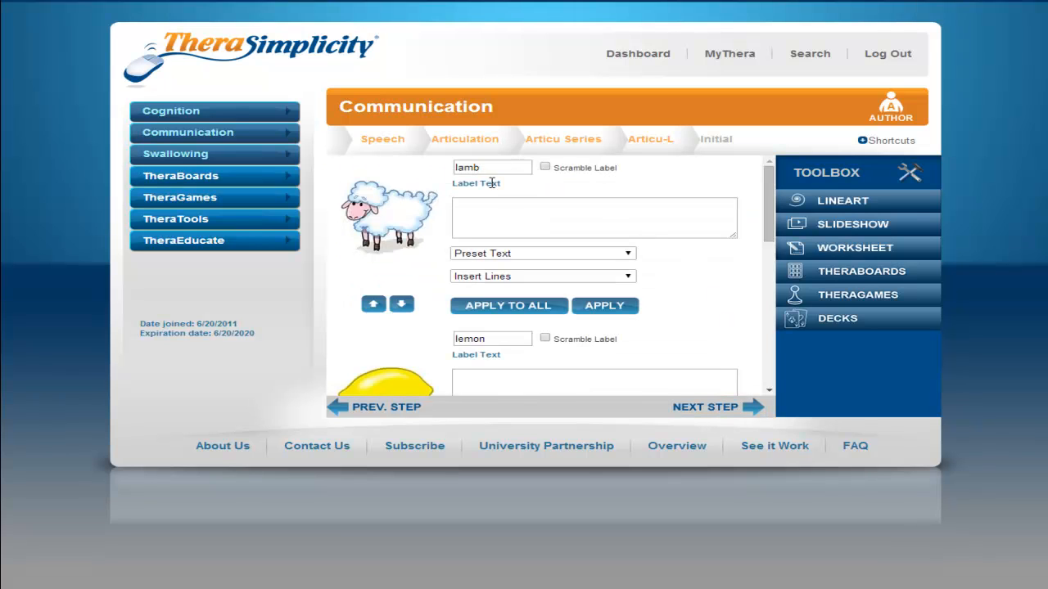
# Give all worksheet images the text "Your Own...", the preset "Name this item 3 times." and 2 lines.
pyautogui.click(630, 257)
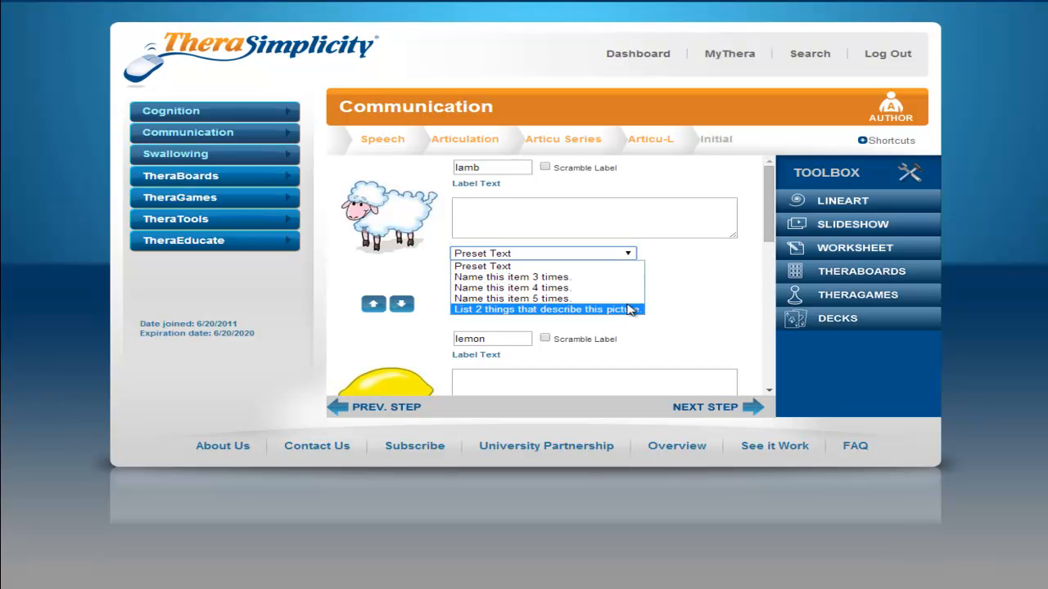
pyautogui.click(630, 278)
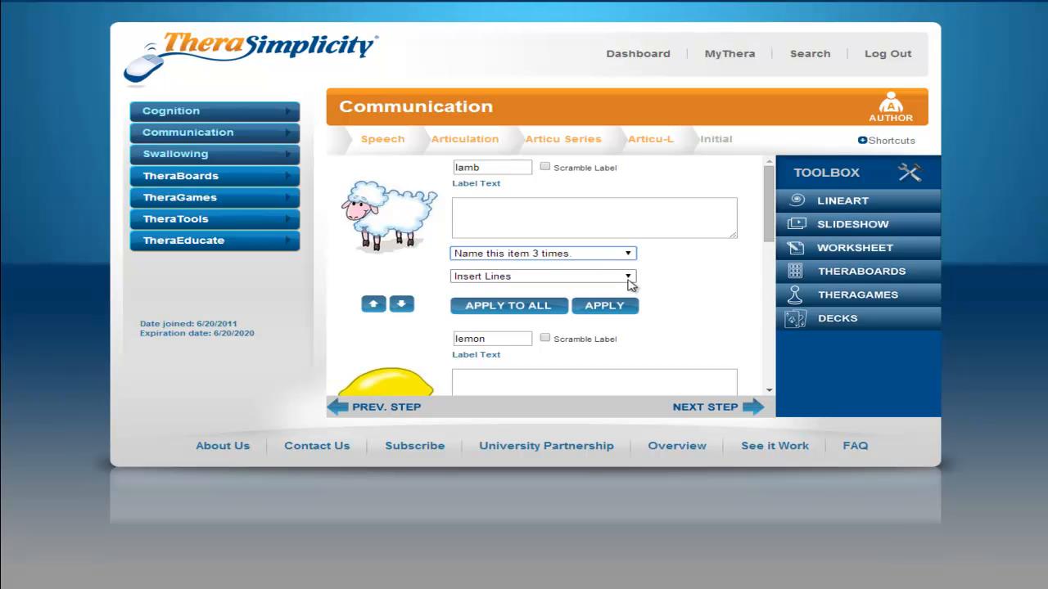
pyautogui.click(613, 214)
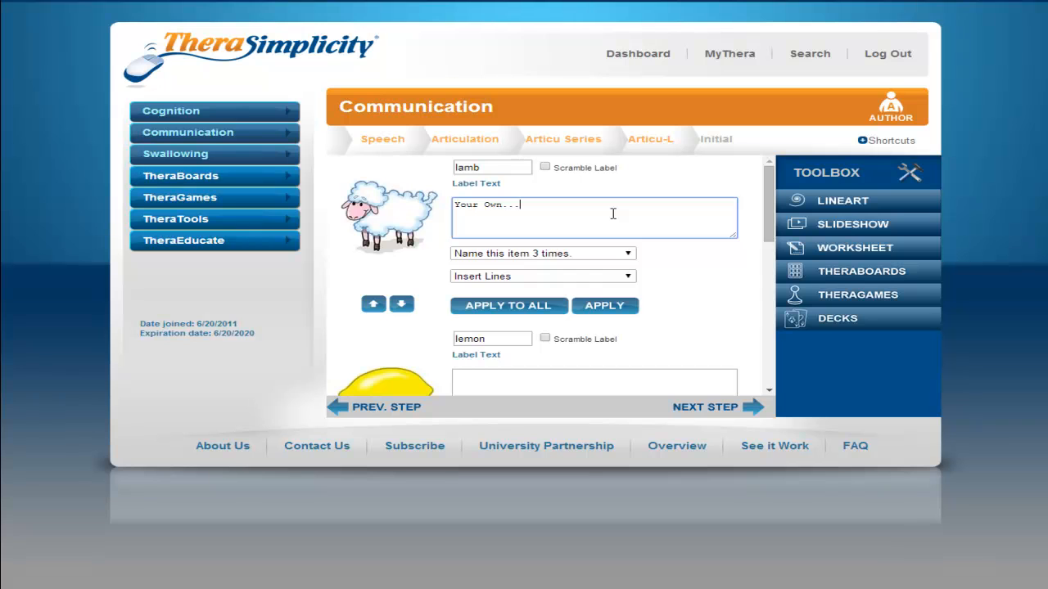
pyautogui.click(629, 276)
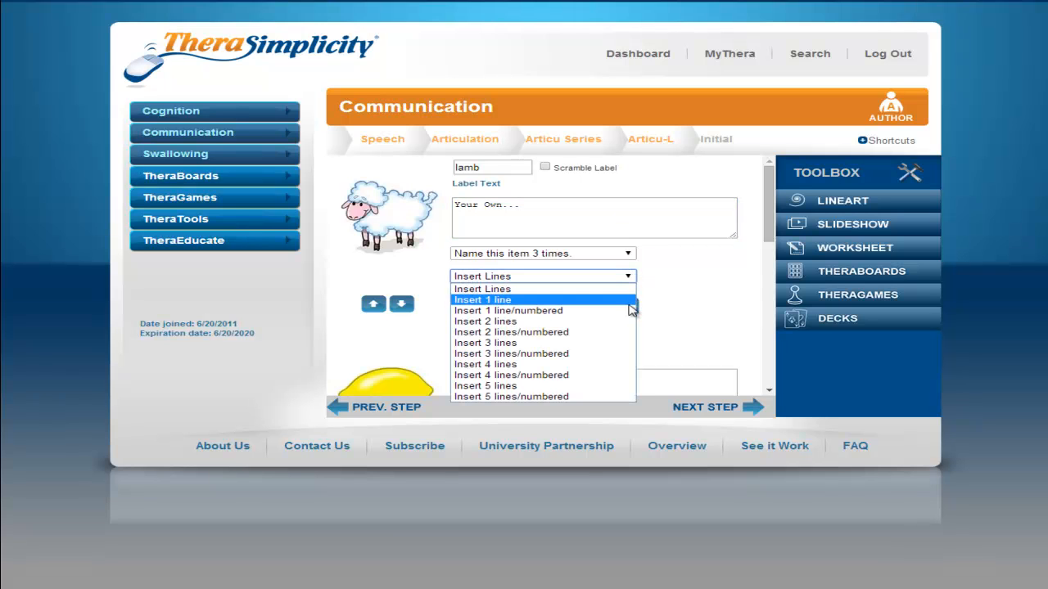
pyautogui.click(627, 328)
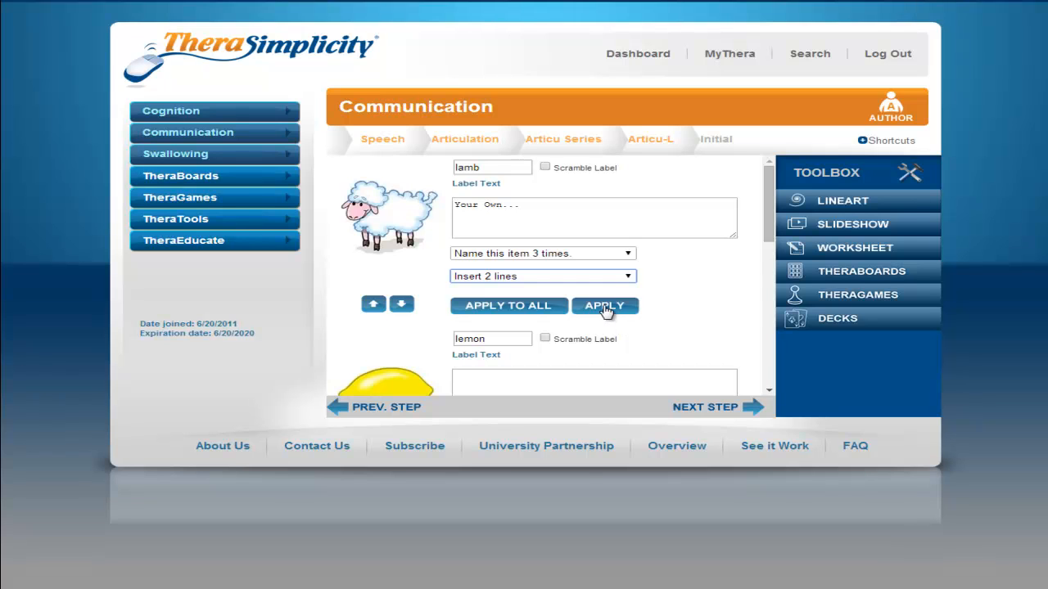
pyautogui.click(509, 307)
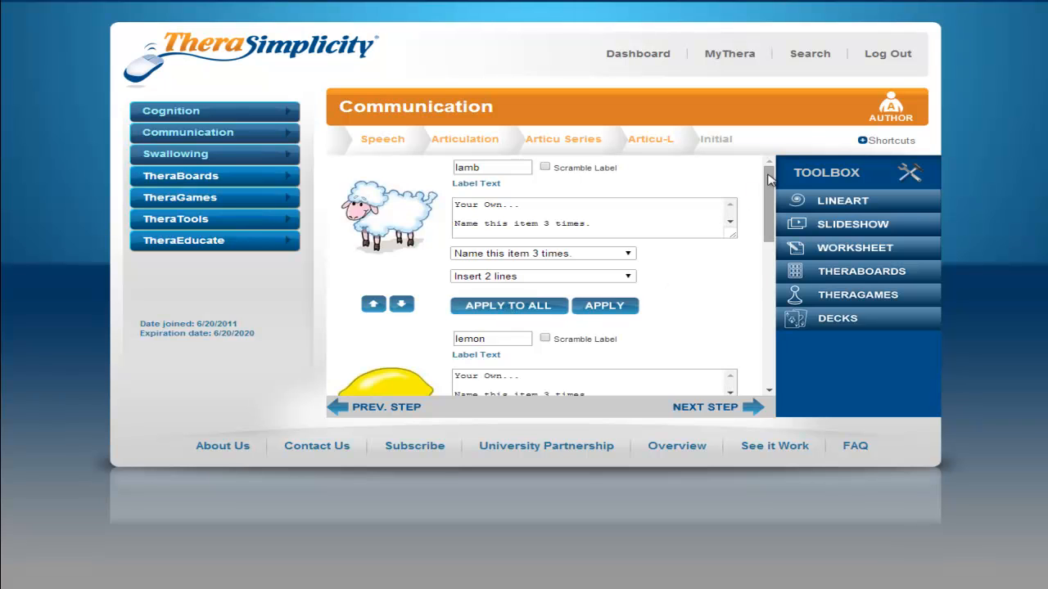
pyautogui.moveTo(774, 176); pyautogui.dragTo(773, 208)
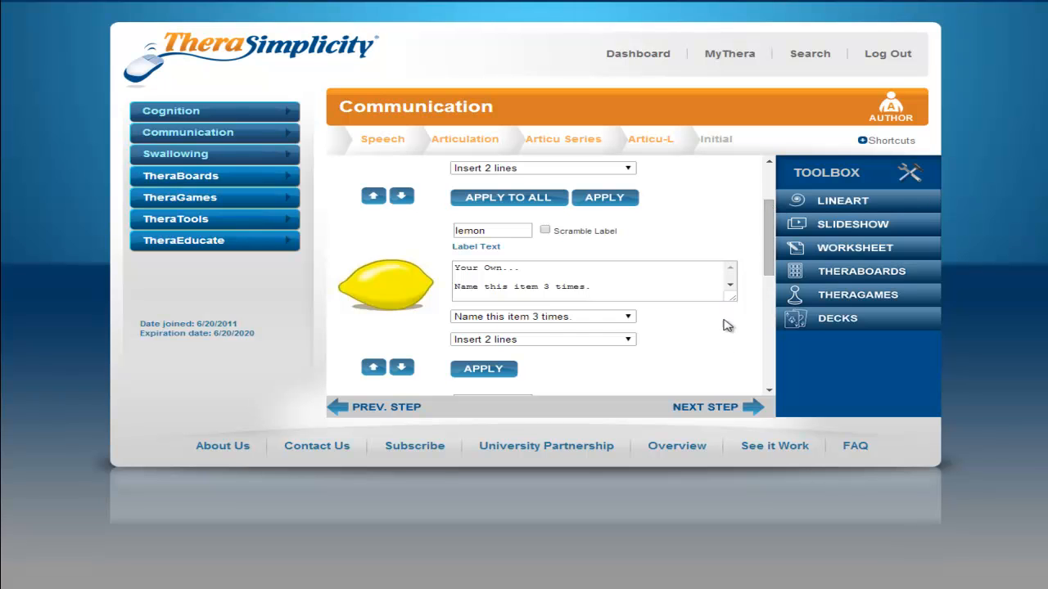
# Generate the Articu-L worksheet, review the printout with its save and print options, and close it.
pyautogui.click(719, 409)
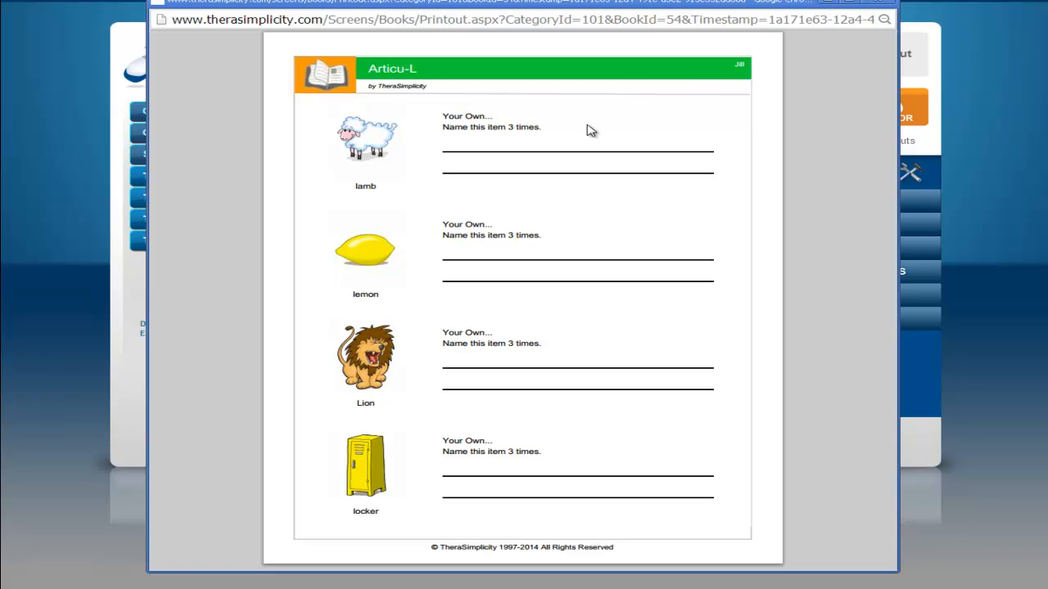
pyautogui.moveTo(827, 545)
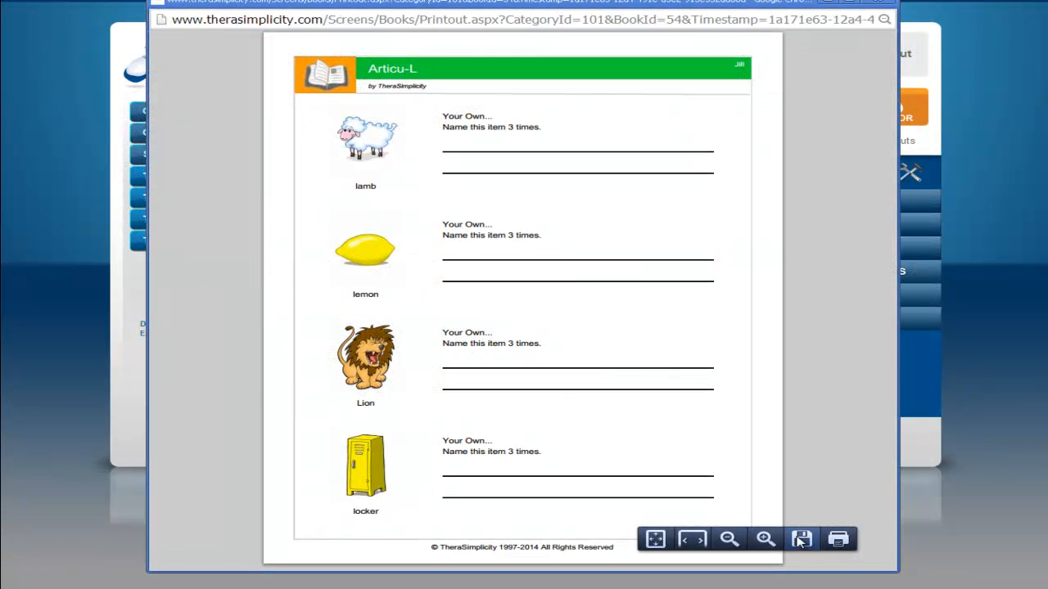
pyautogui.click(889, 4)
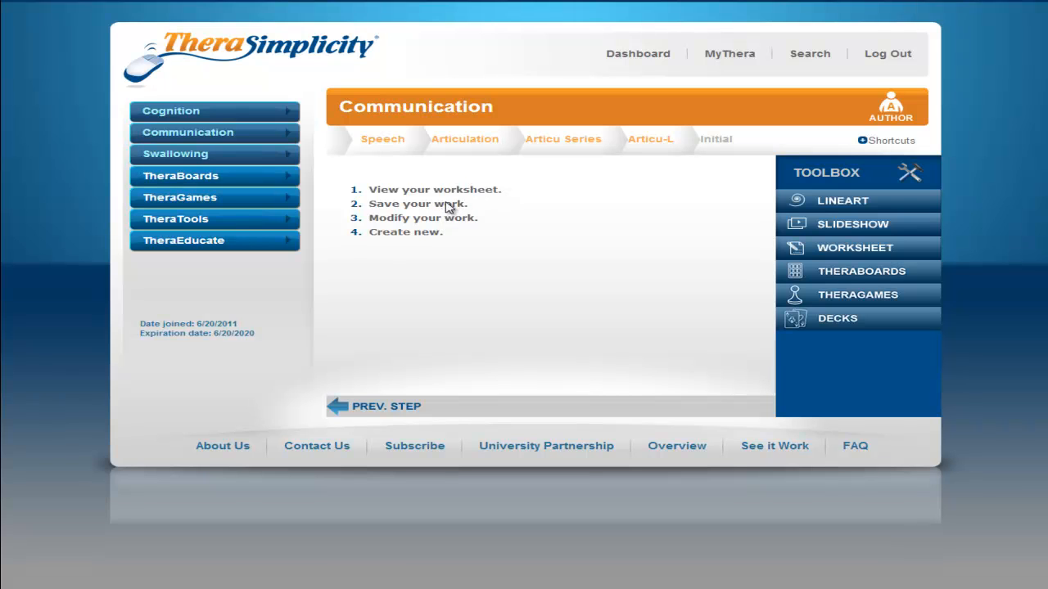
# Save the worksheet to MyFiles under the client's first name with the description "Initial L worksheet, 4 images, with writing assignment".
pyautogui.click(446, 204)
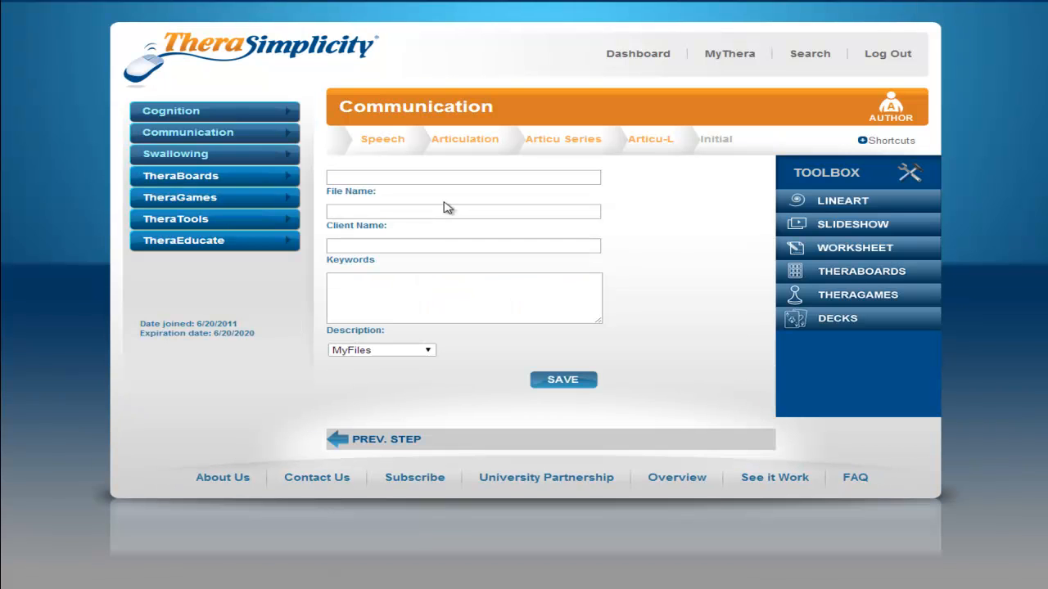
pyautogui.click(439, 177)
pyautogui.write('Jill')
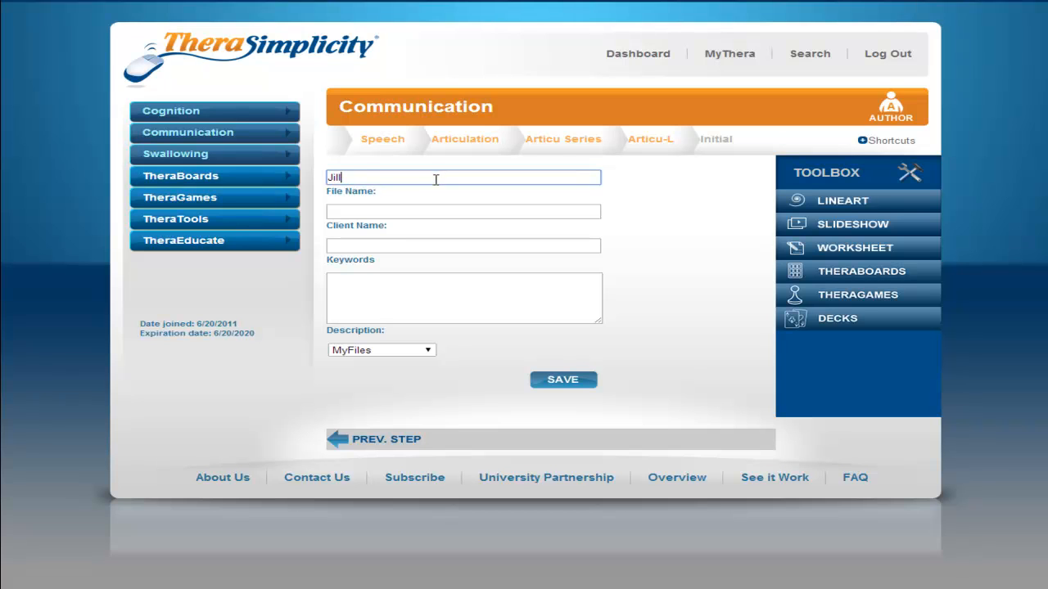
pyautogui.click(435, 281)
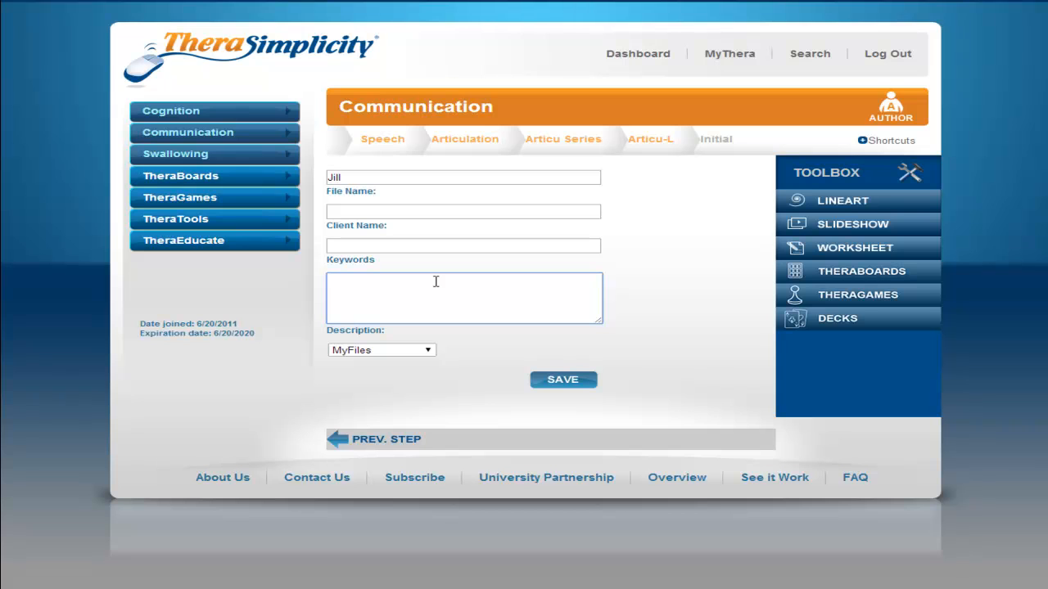
pyautogui.write('Initial L worksheet, 4 images, with wr')
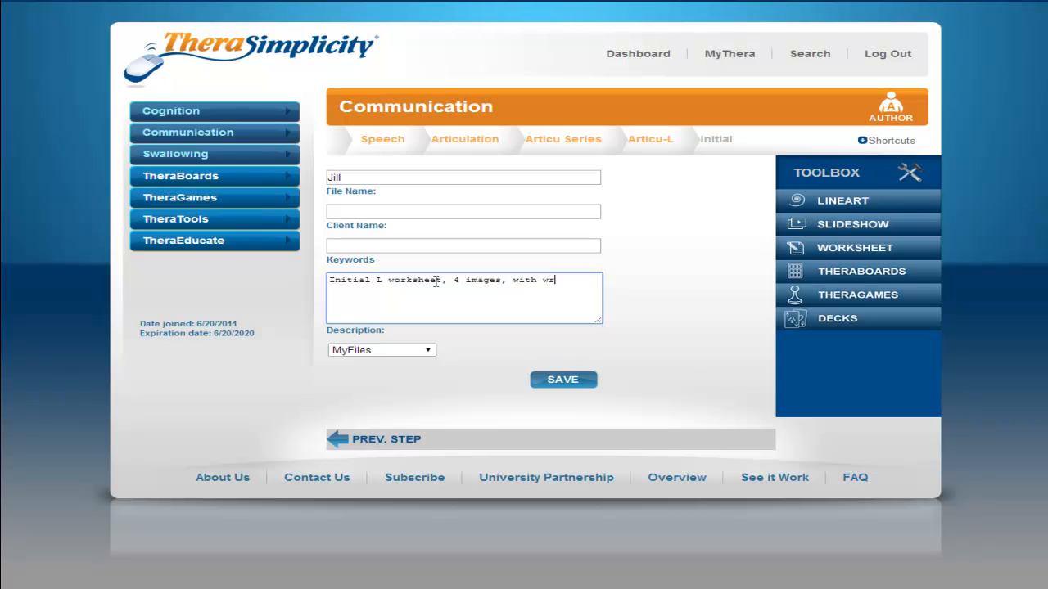
pyautogui.write('iting assignment')
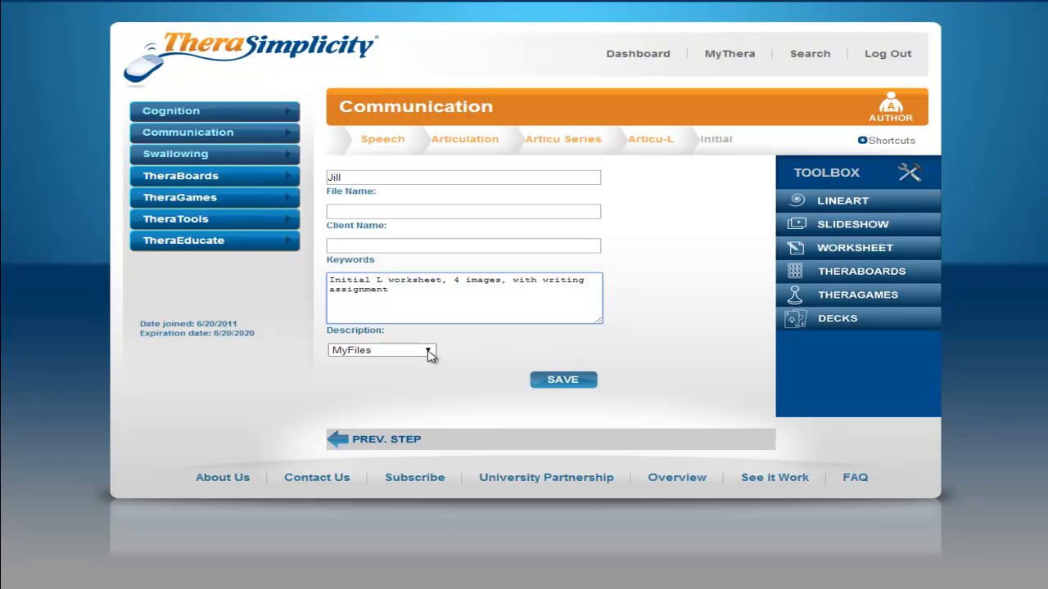
pyautogui.click(561, 383)
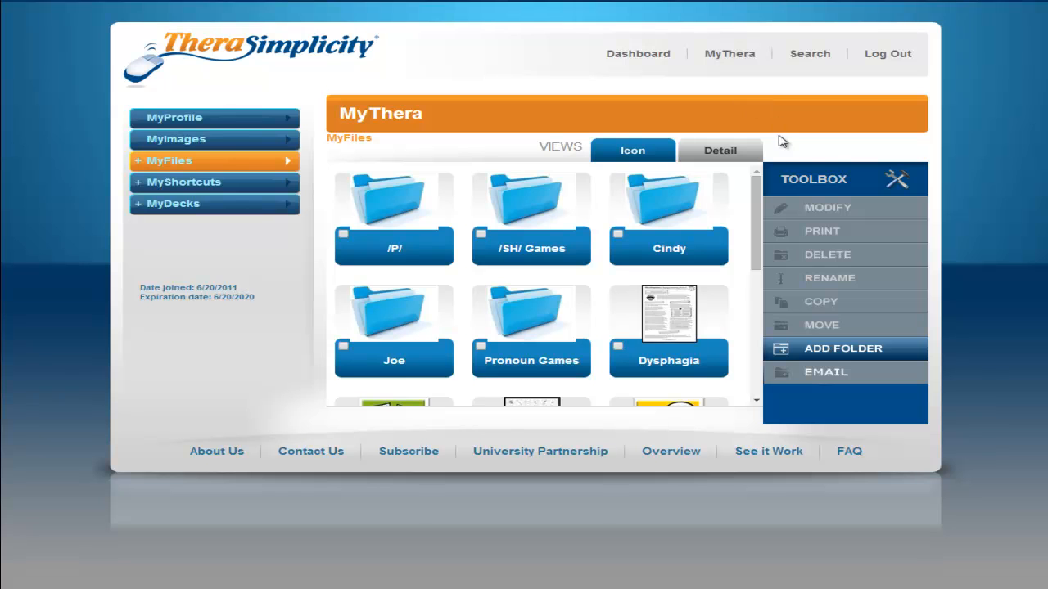
# Select the newly saved worksheet in MyFiles, review the format options for emailing it, cancel the email and deselect the file.
pyautogui.moveTo(759, 191); pyautogui.dragTo(756, 314)
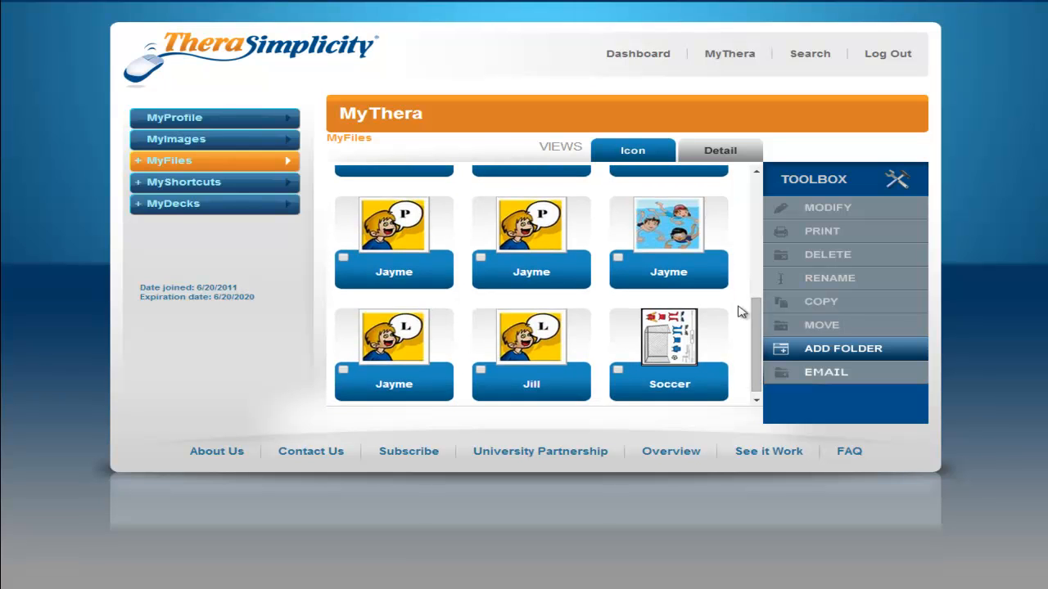
pyautogui.click(482, 370)
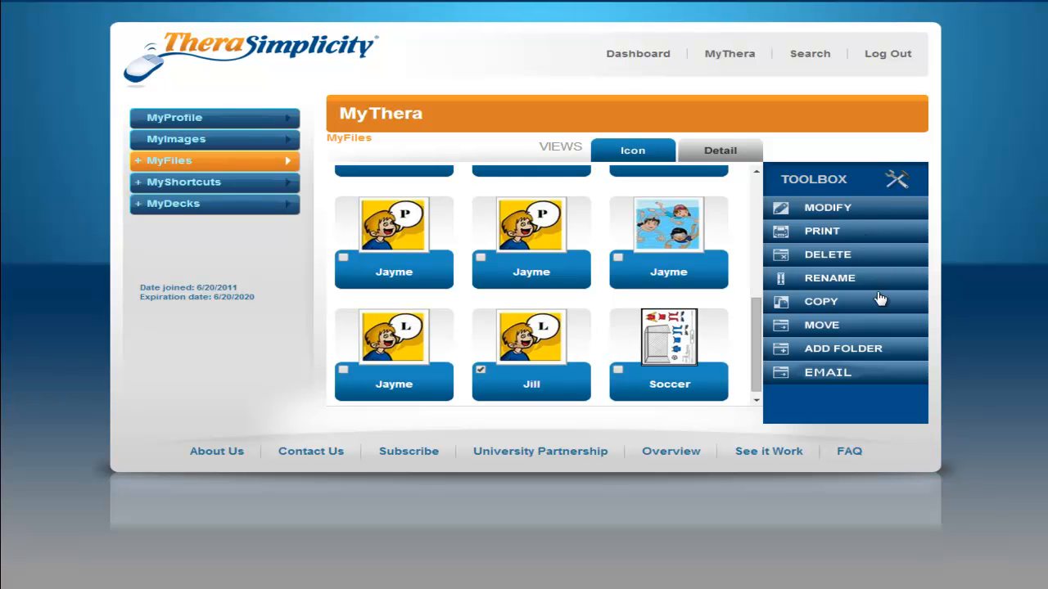
pyautogui.click(829, 378)
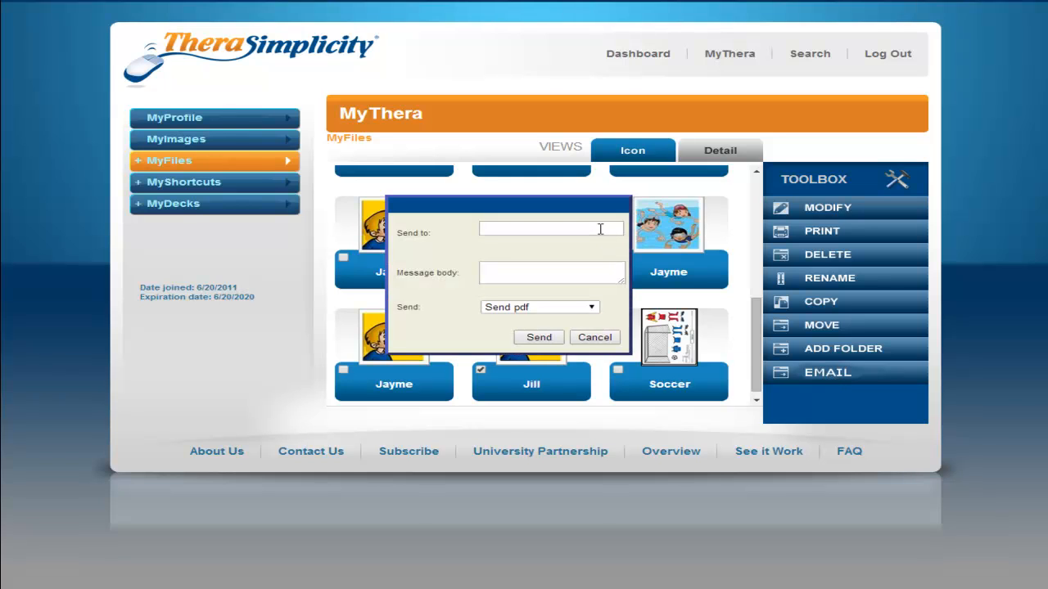
pyautogui.click(595, 308)
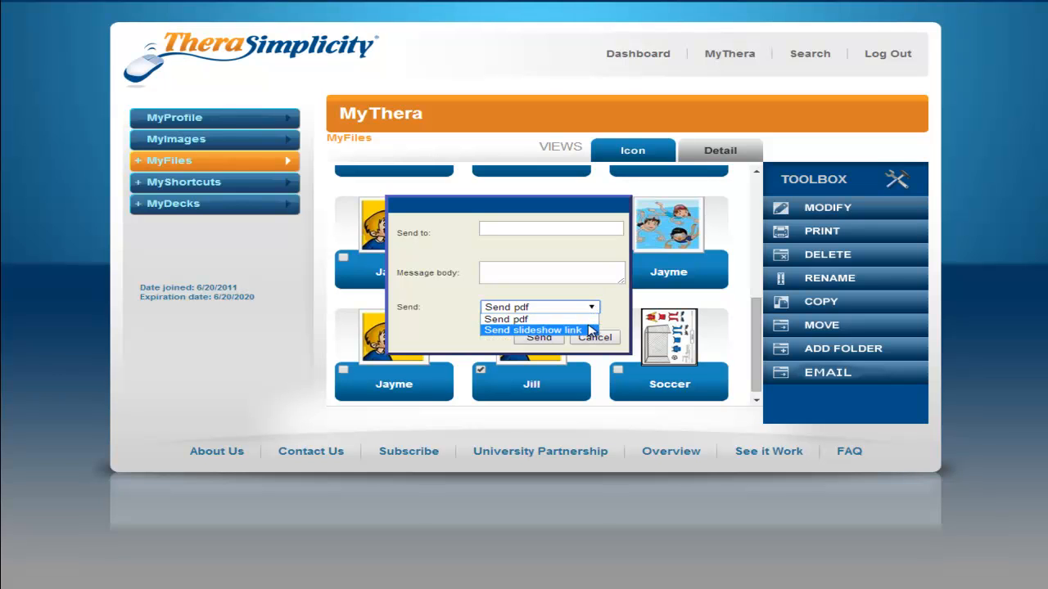
pyautogui.click(612, 312)
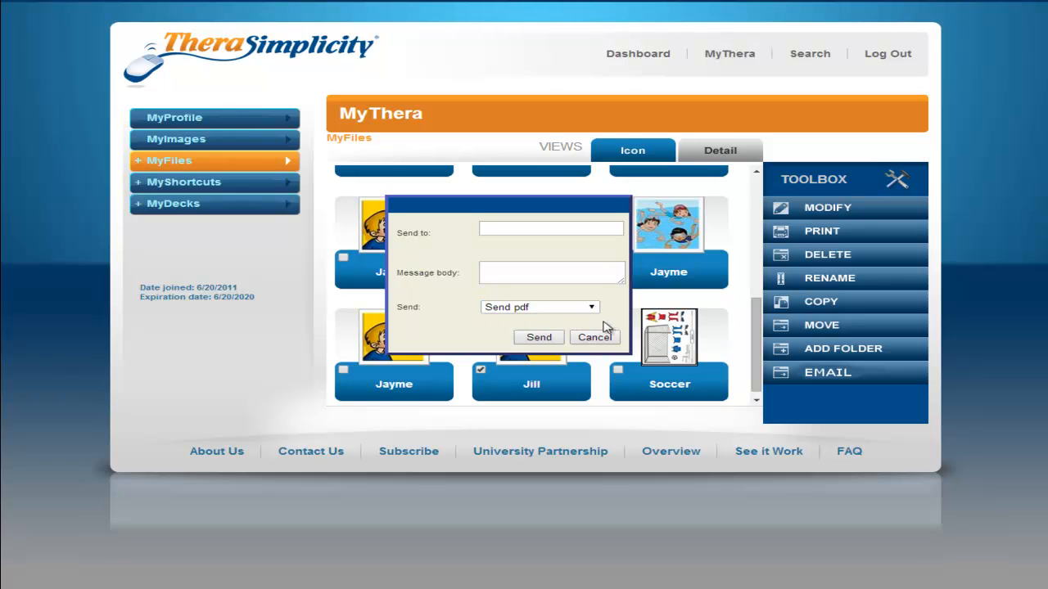
pyautogui.click(593, 338)
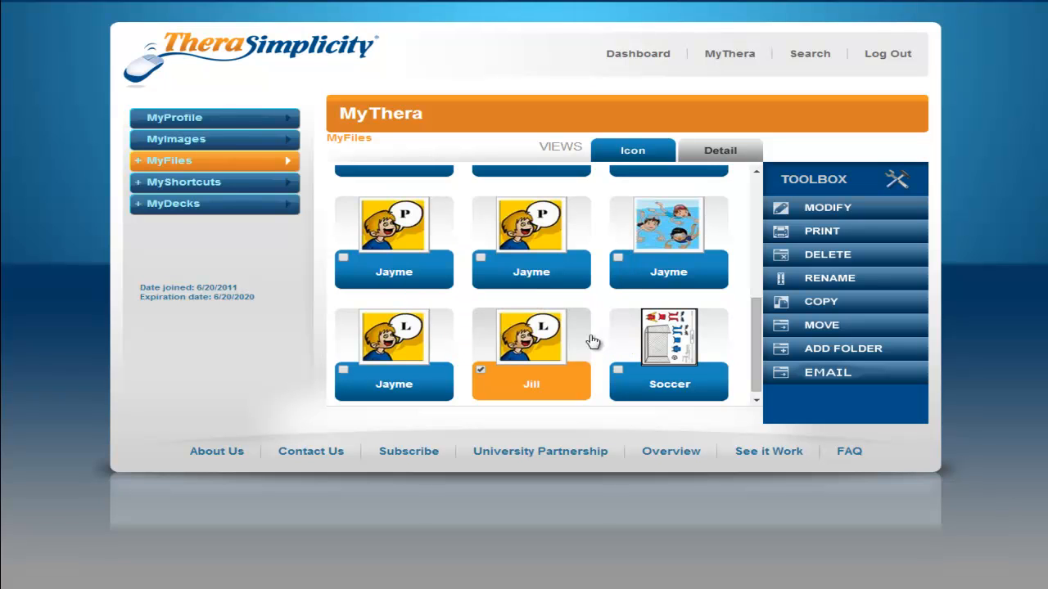
pyautogui.click(589, 336)
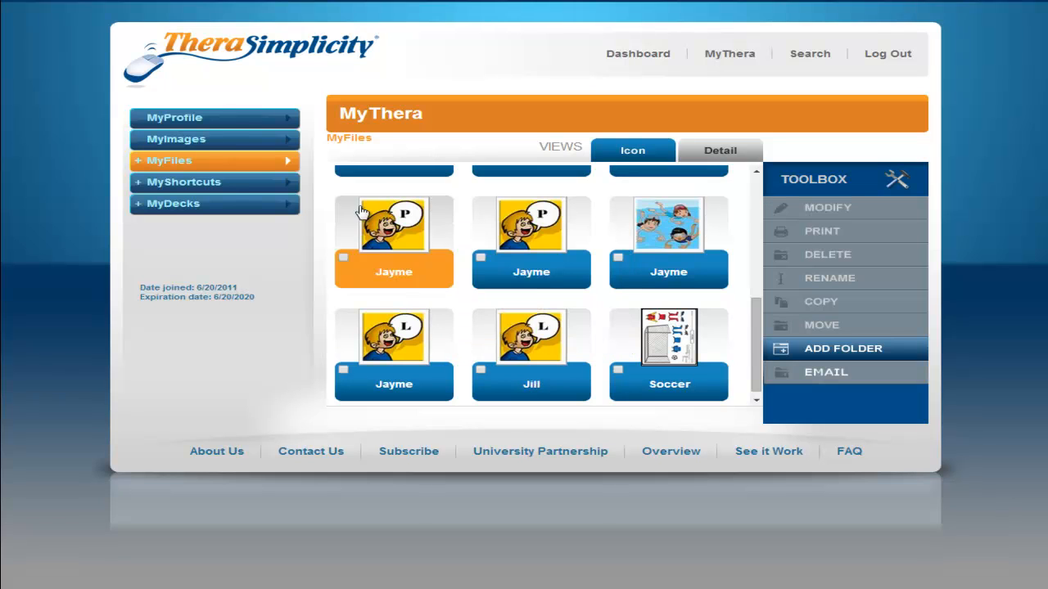
# Review the account profile and the uploaded images in MyImages, and check the image file browser without choosing a file.
pyautogui.click(250, 120)
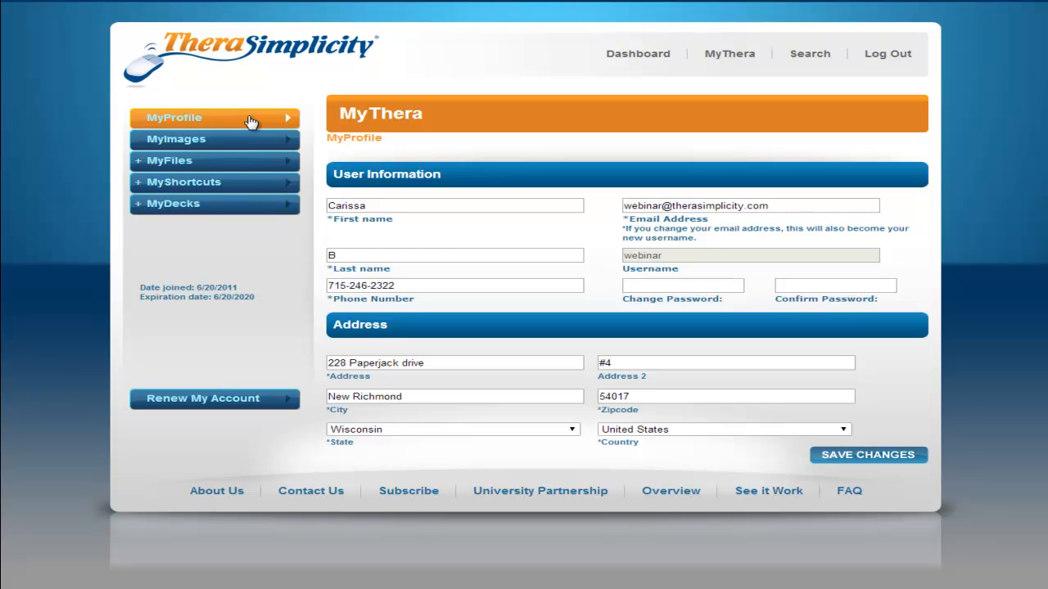
pyautogui.click(250, 144)
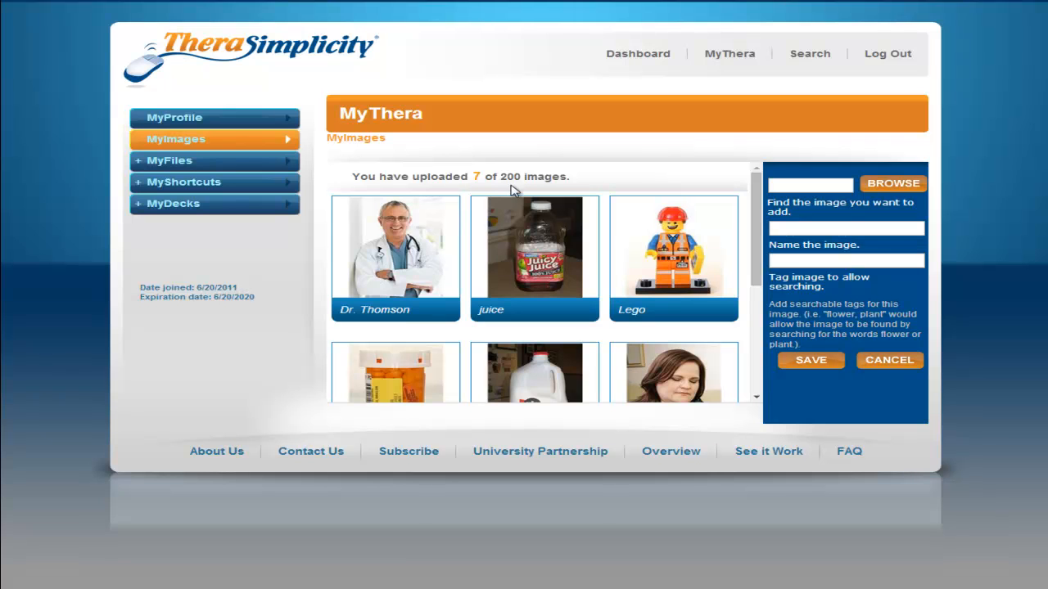
pyautogui.moveTo(755, 176); pyautogui.dragTo(758, 279)
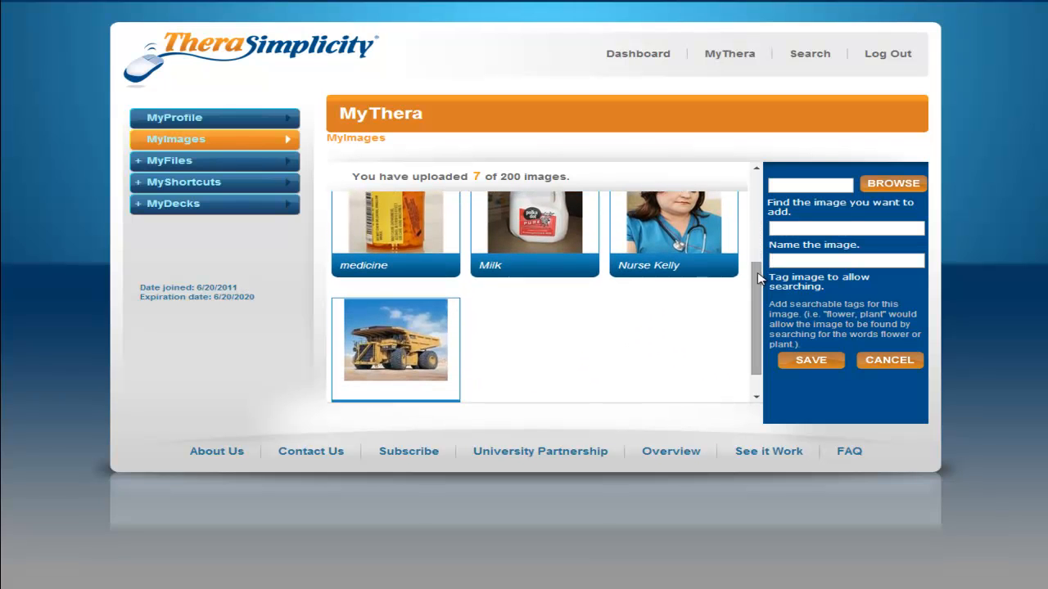
pyautogui.click(887, 185)
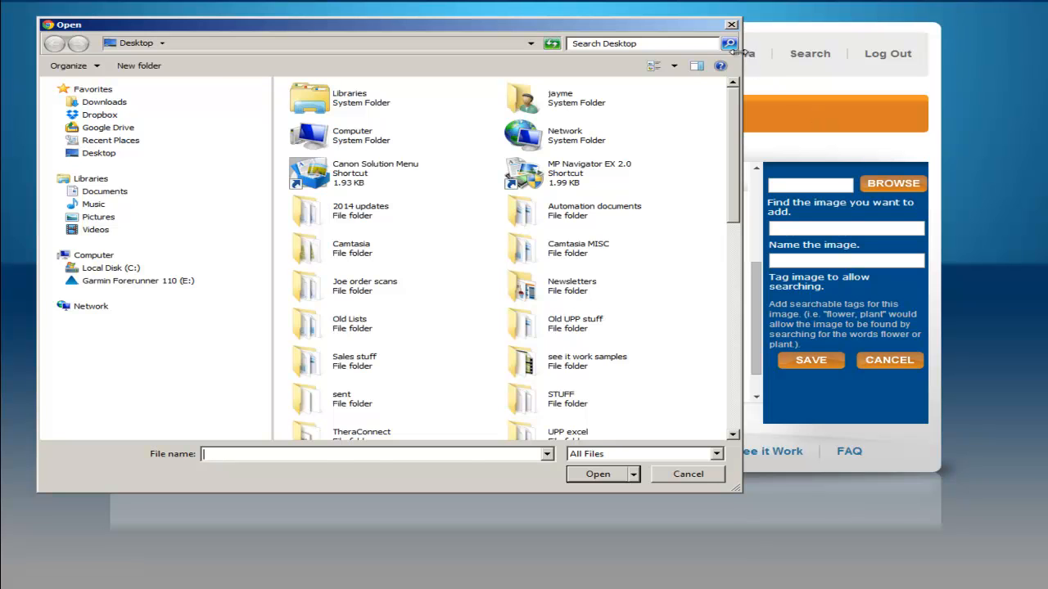
pyautogui.click(732, 27)
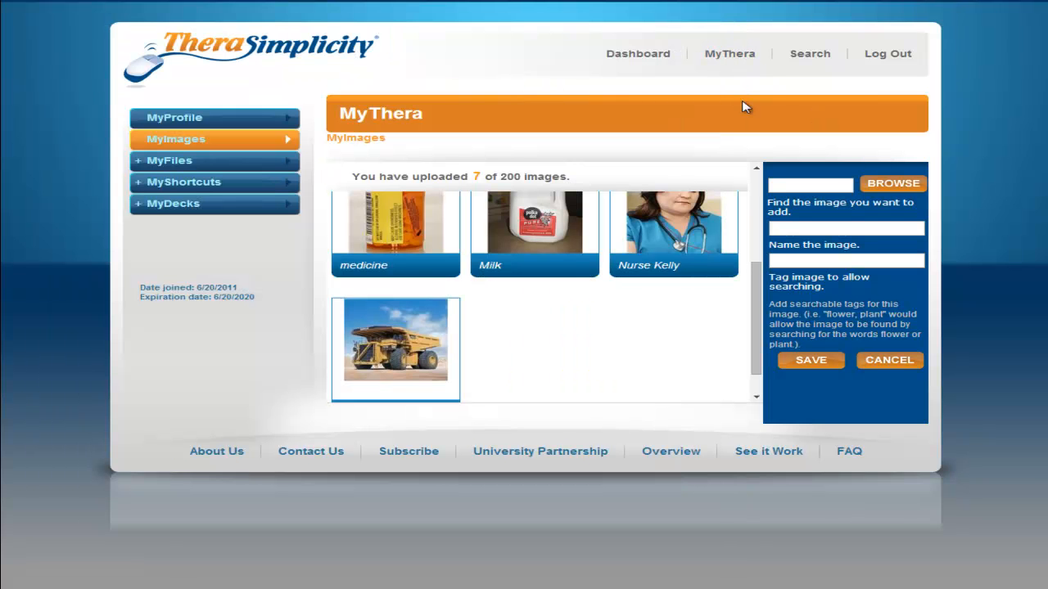
# Open the Sound Detective worksheets from MyShortcuts and save the page as the shortcut "Sound Detective worksheets" in the MyShortcuts folder.
pyautogui.click(252, 166)
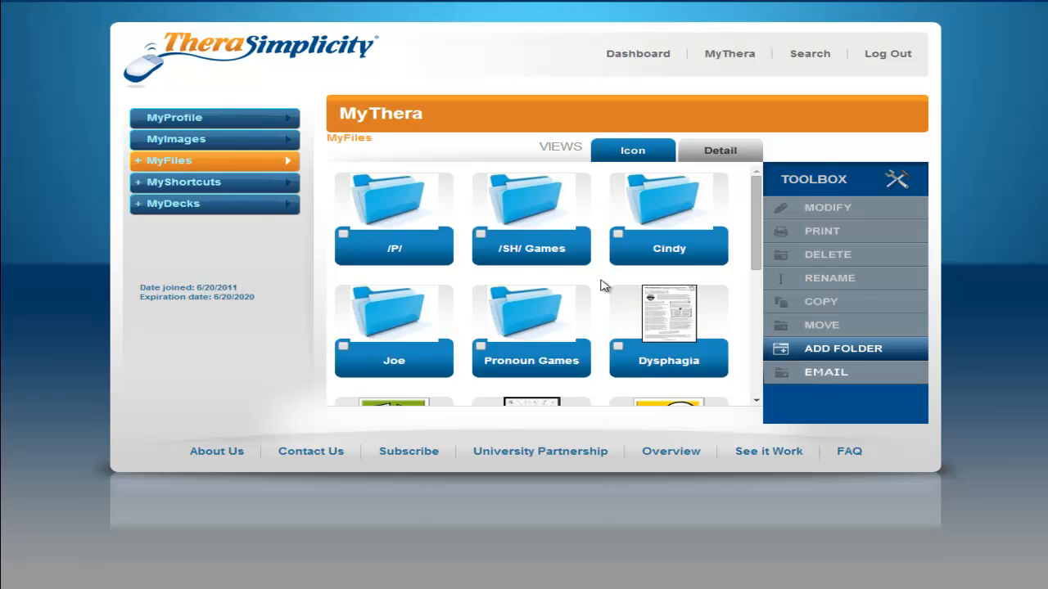
pyautogui.click(279, 181)
pyautogui.moveTo(753, 193); pyautogui.dragTo(753, 293)
pyautogui.click(680, 278)
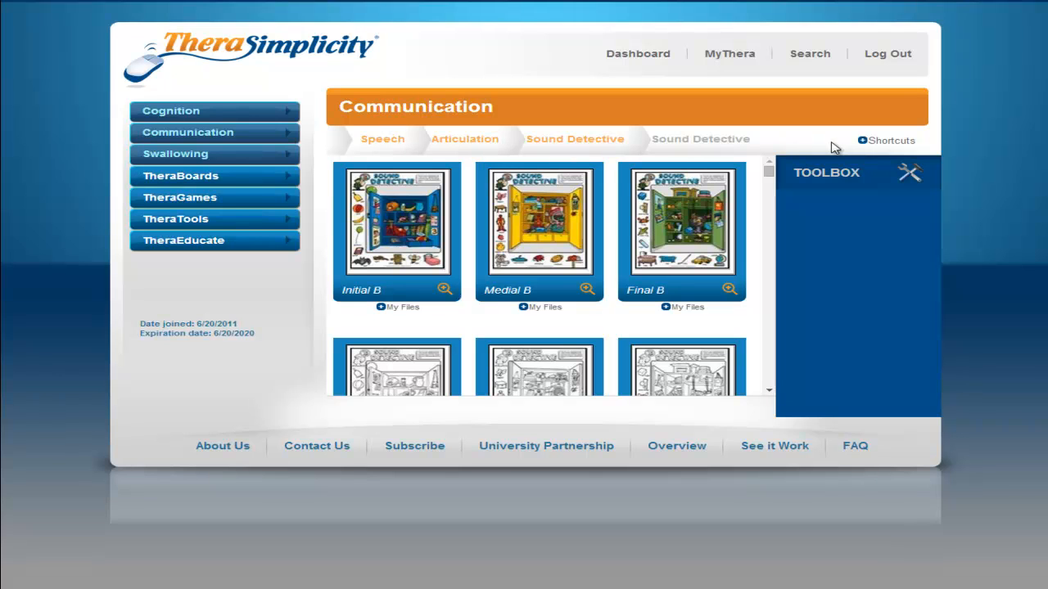
pyautogui.click(886, 142)
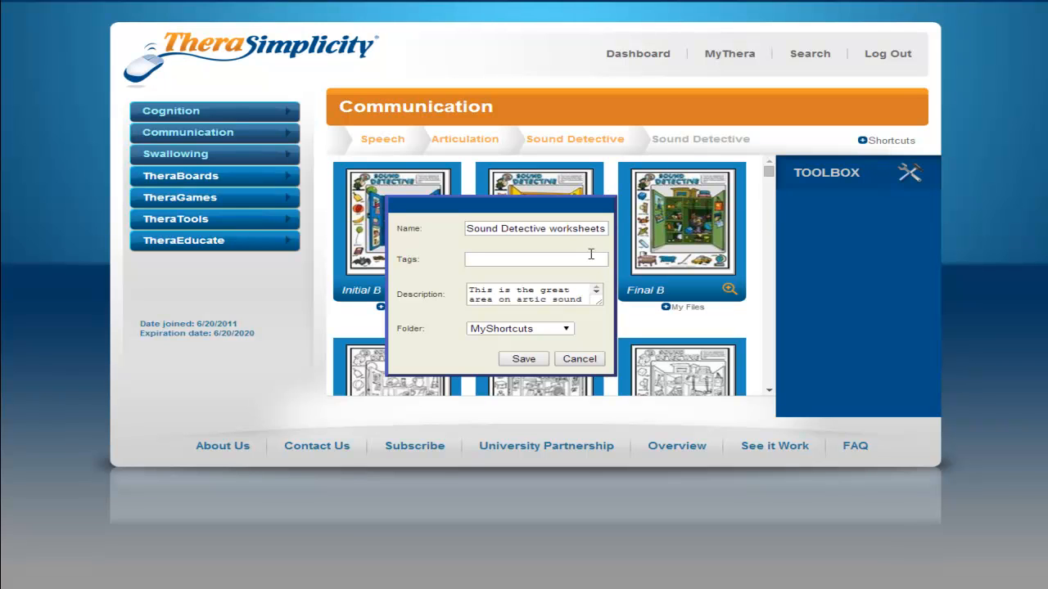
pyautogui.click(514, 359)
# Preview the Final B and Medial B worksheets, and save the black-and-white Initial B worksheet to the first client-named folder under MyFiles.
pyautogui.moveTo(733, 289)
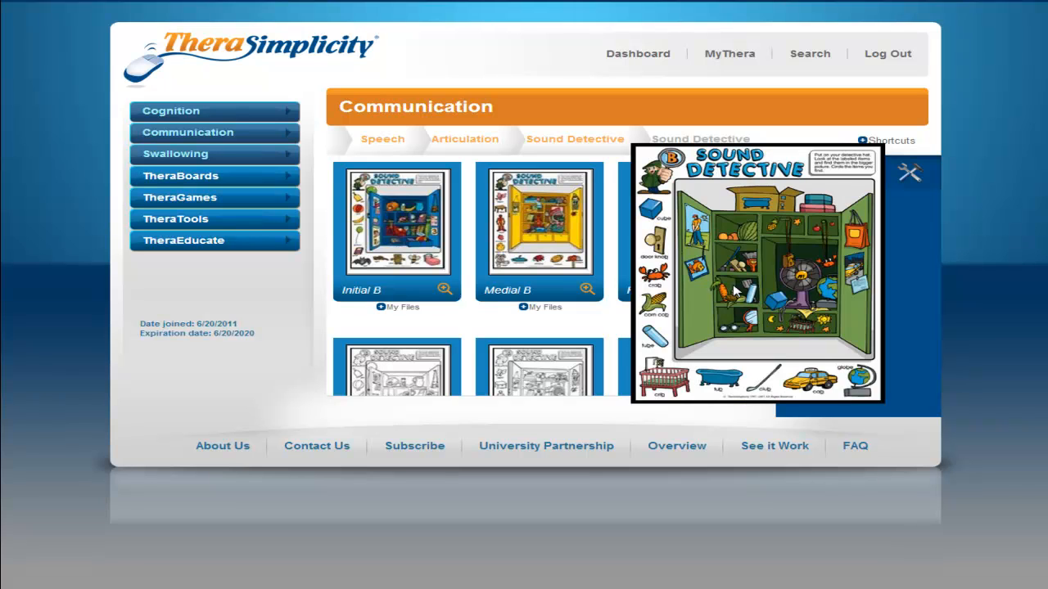
pyautogui.moveTo(583, 291)
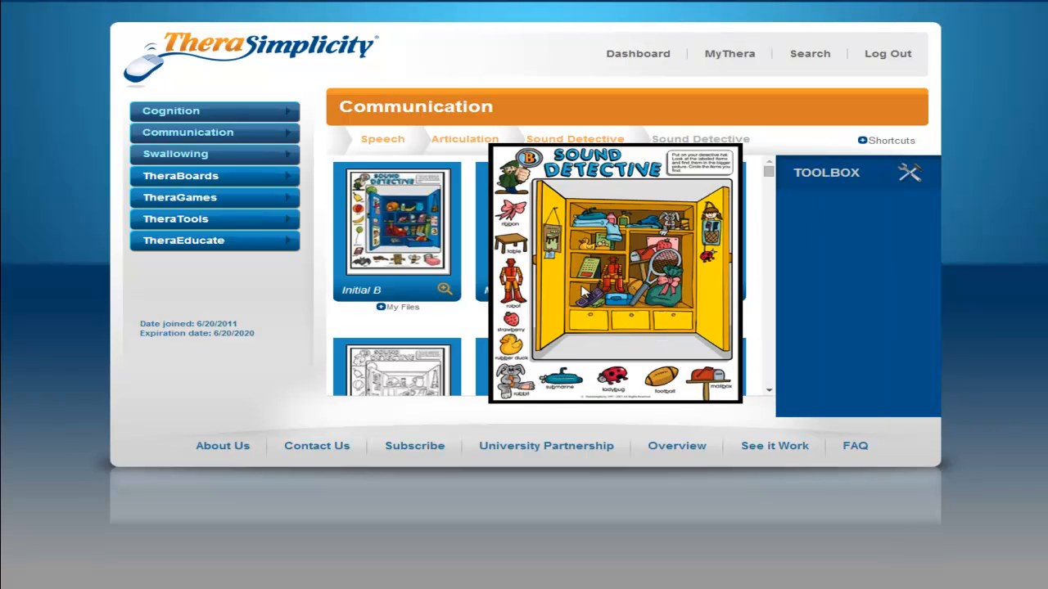
pyautogui.scroll(-3, 475, 311)
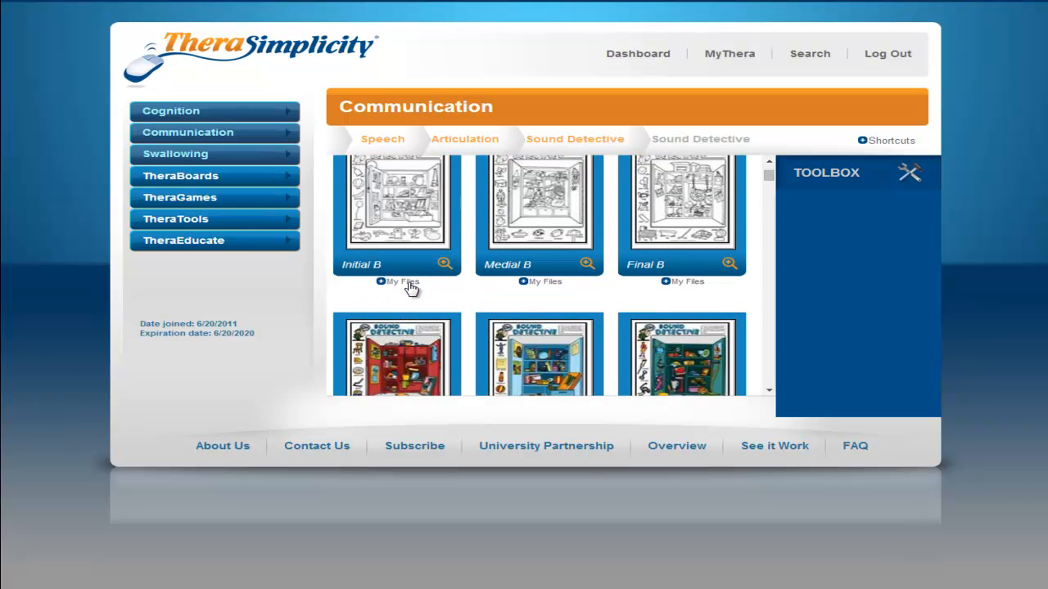
pyautogui.click(407, 283)
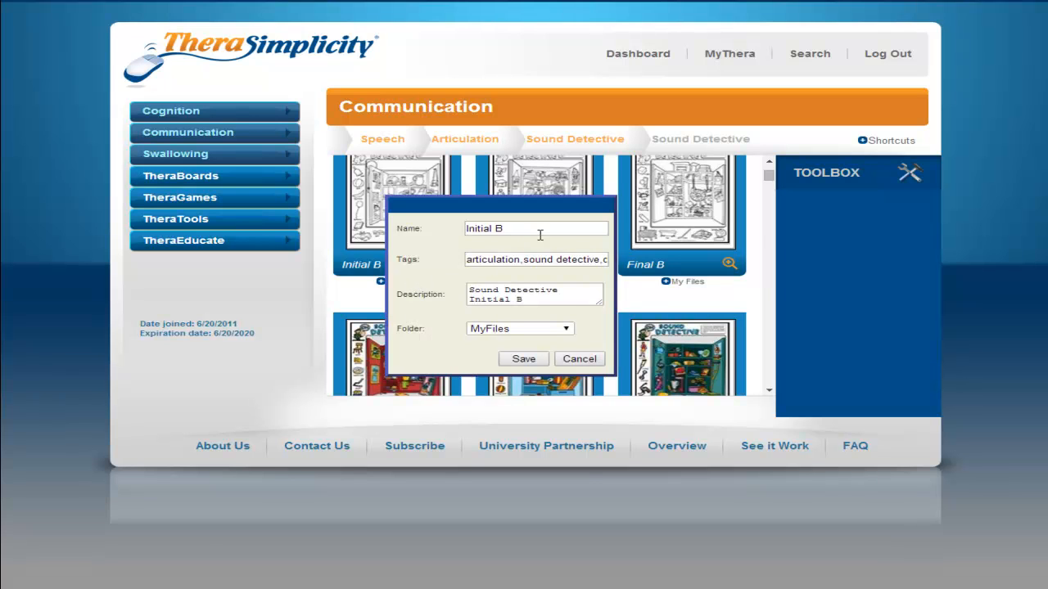
pyautogui.click(566, 330)
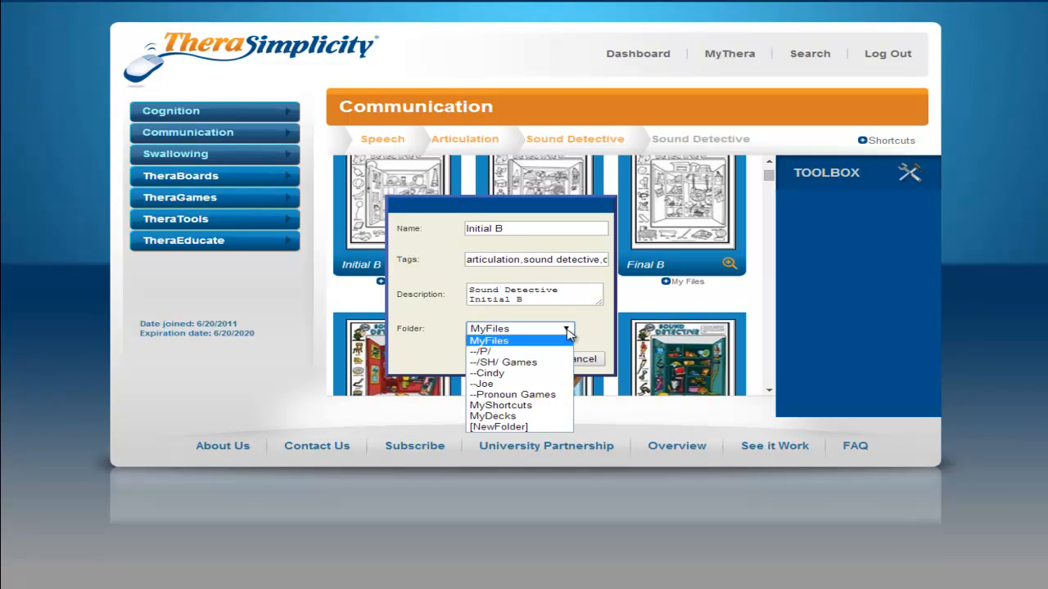
pyautogui.click(560, 377)
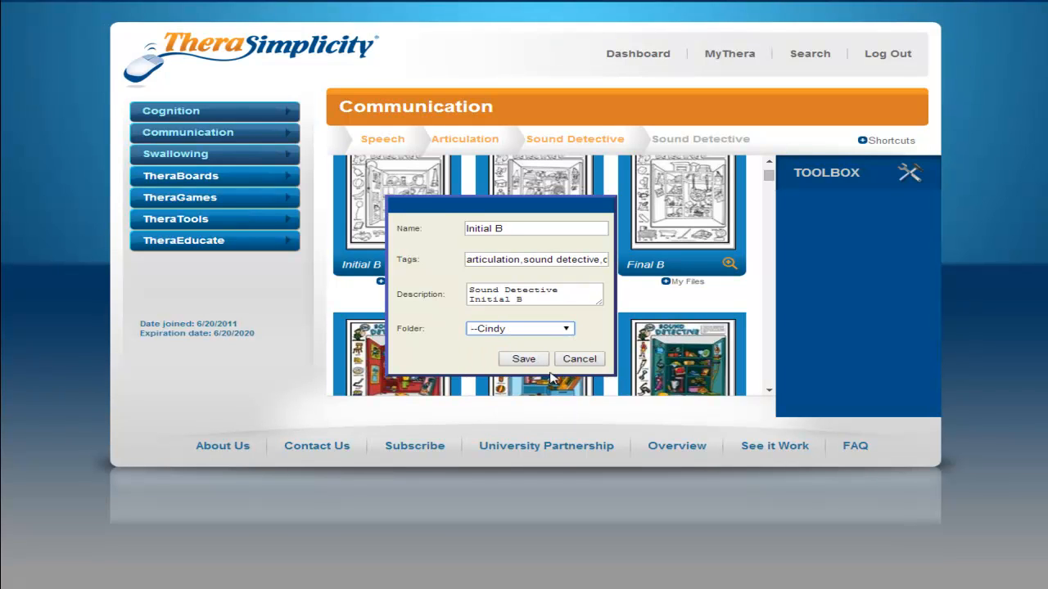
pyautogui.click(523, 360)
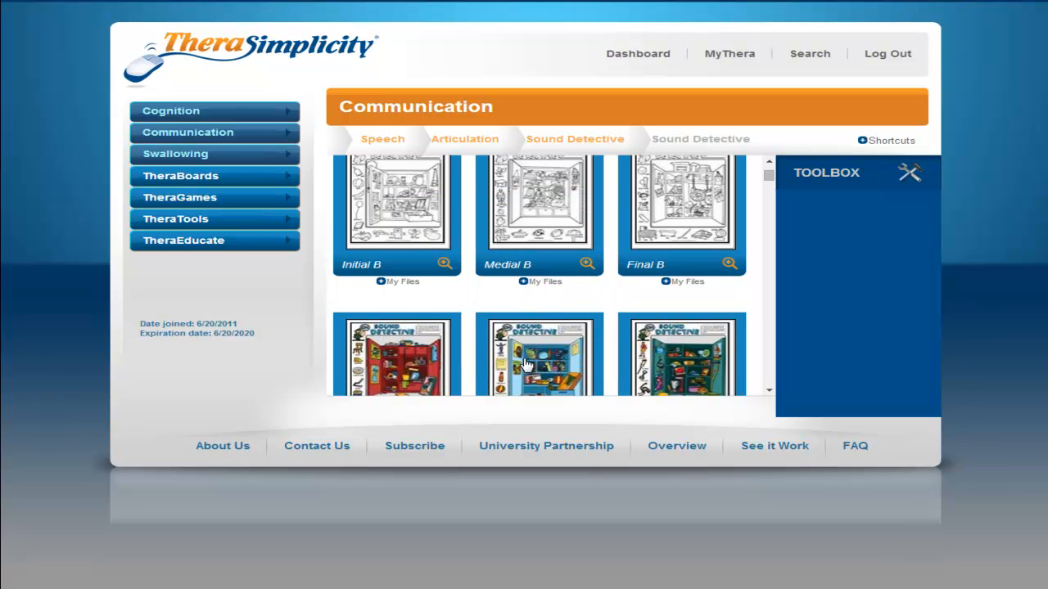
# Open the CH deck from MyDecks as a slideshow, page through its cards and expand the side panel.
pyautogui.click(731, 56)
pyautogui.click(228, 210)
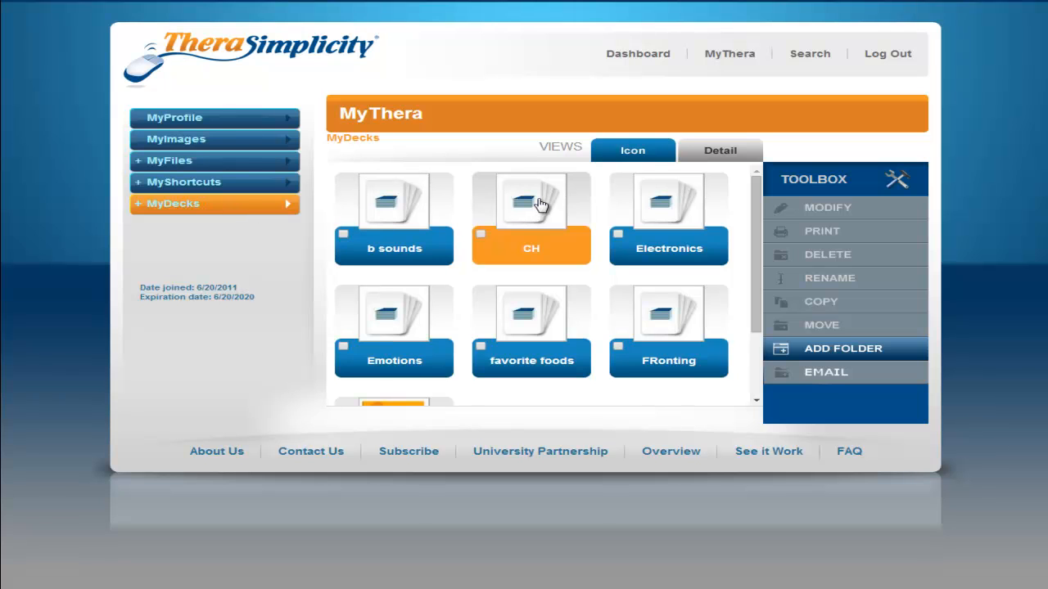
pyautogui.click(481, 235)
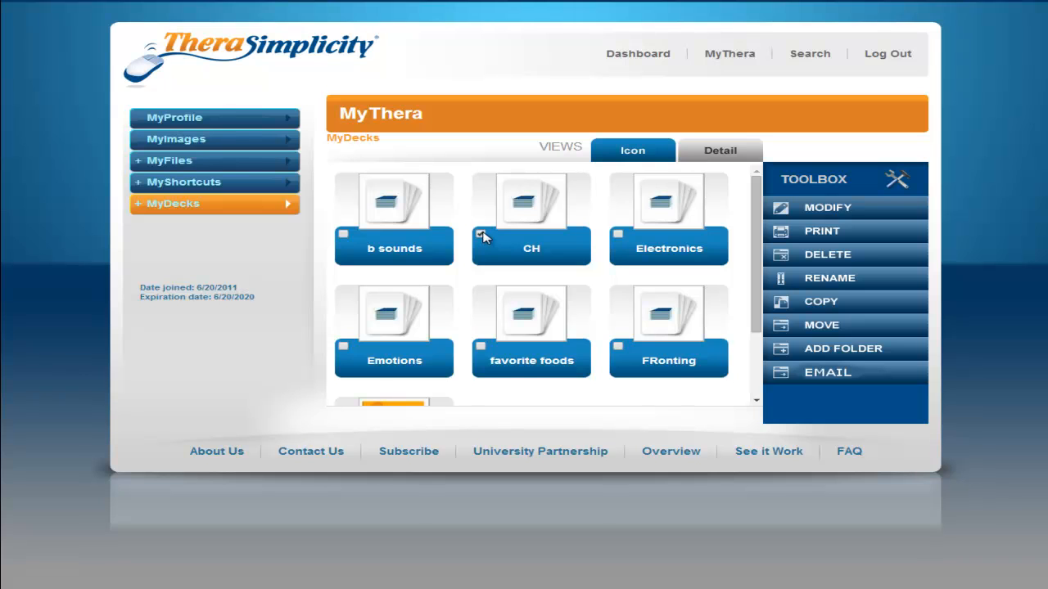
pyautogui.click(529, 205)
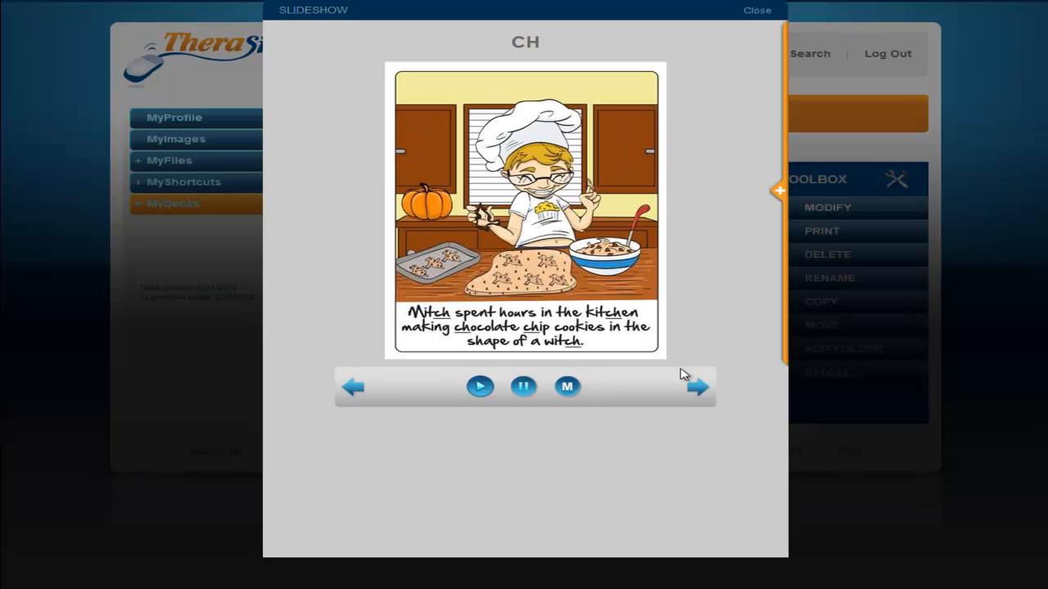
pyautogui.click(698, 391)
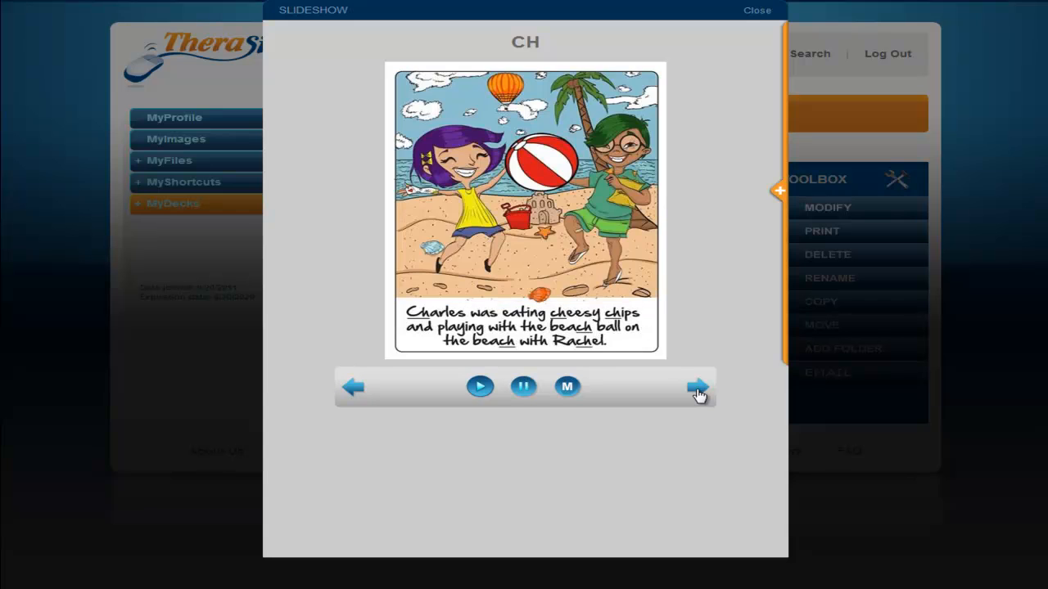
pyautogui.click(697, 391)
pyautogui.click(697, 391)
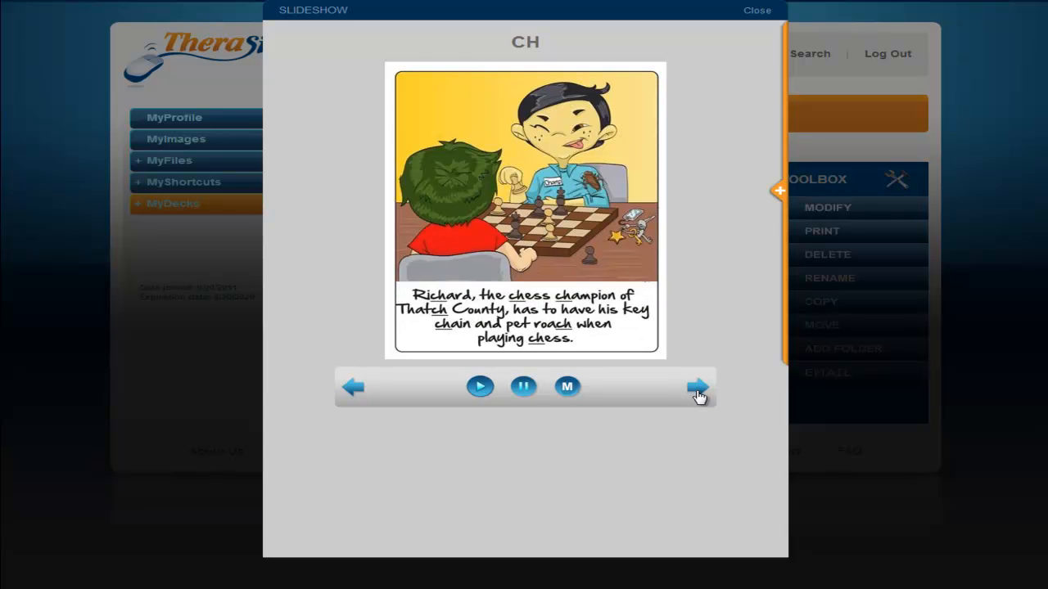
pyautogui.click(778, 194)
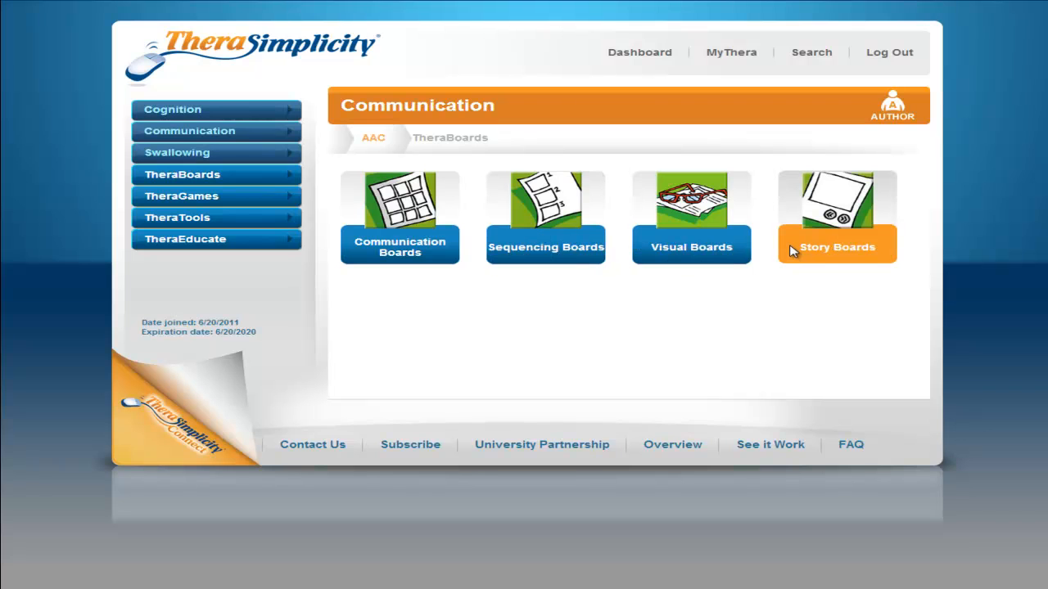
# Create a new communication board from the 9-cell portrait template.
pyautogui.click(405, 211)
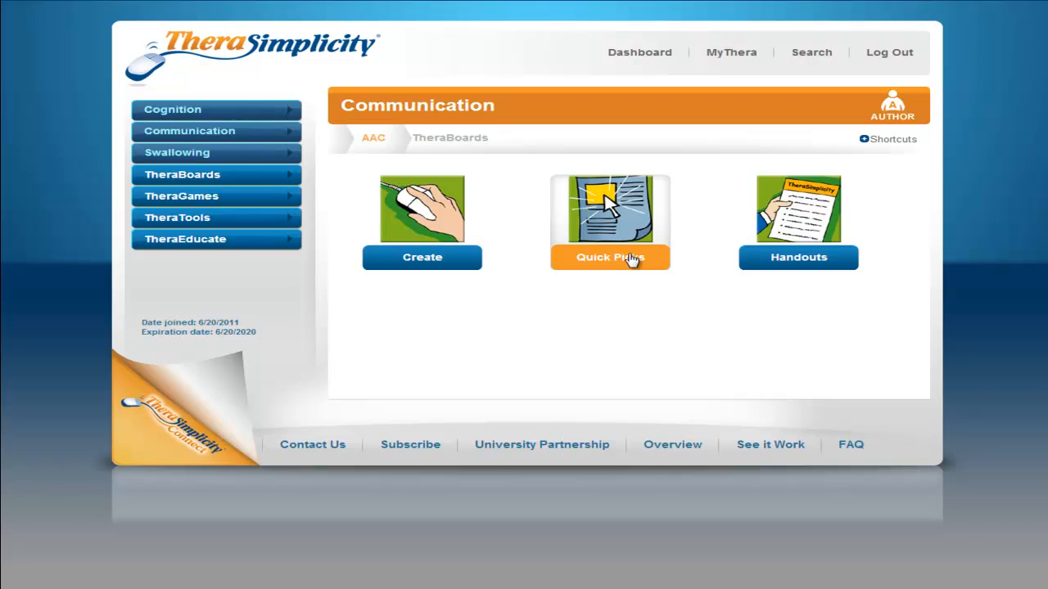
pyautogui.click(425, 259)
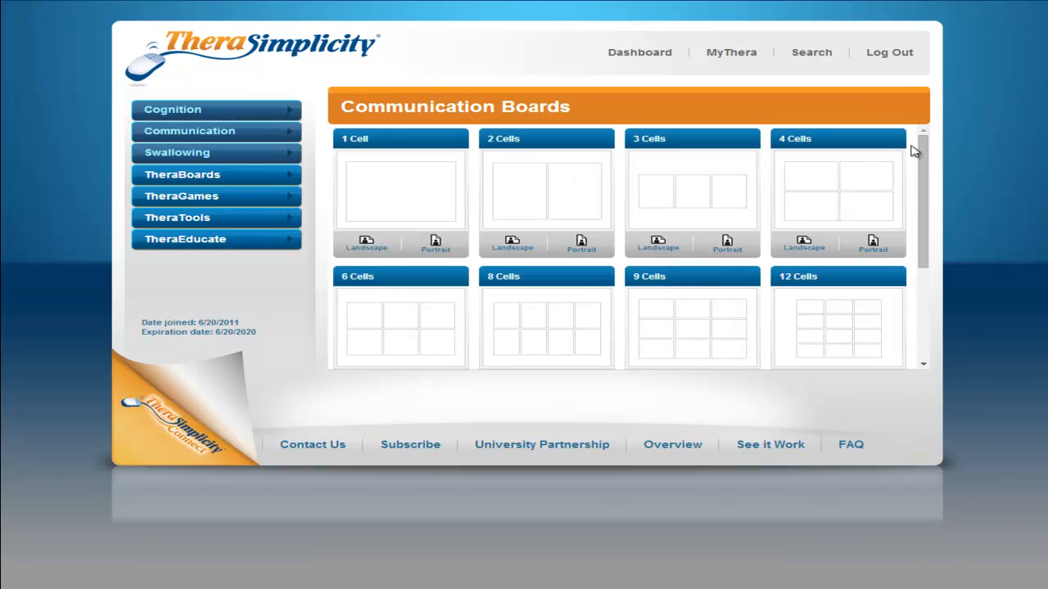
pyautogui.moveTo(922, 146); pyautogui.dragTo(941, 214)
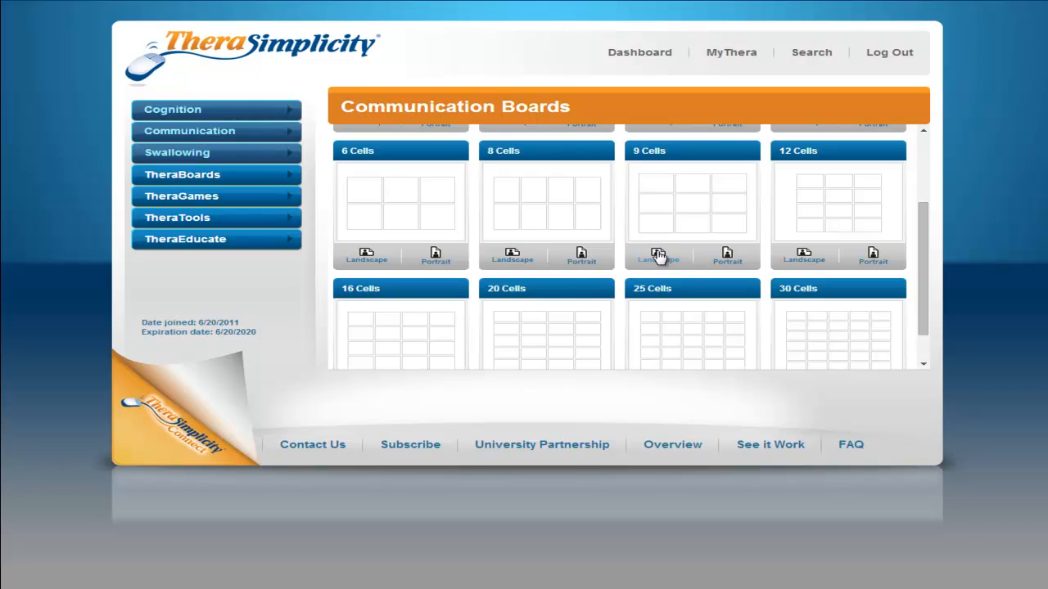
pyautogui.click(727, 255)
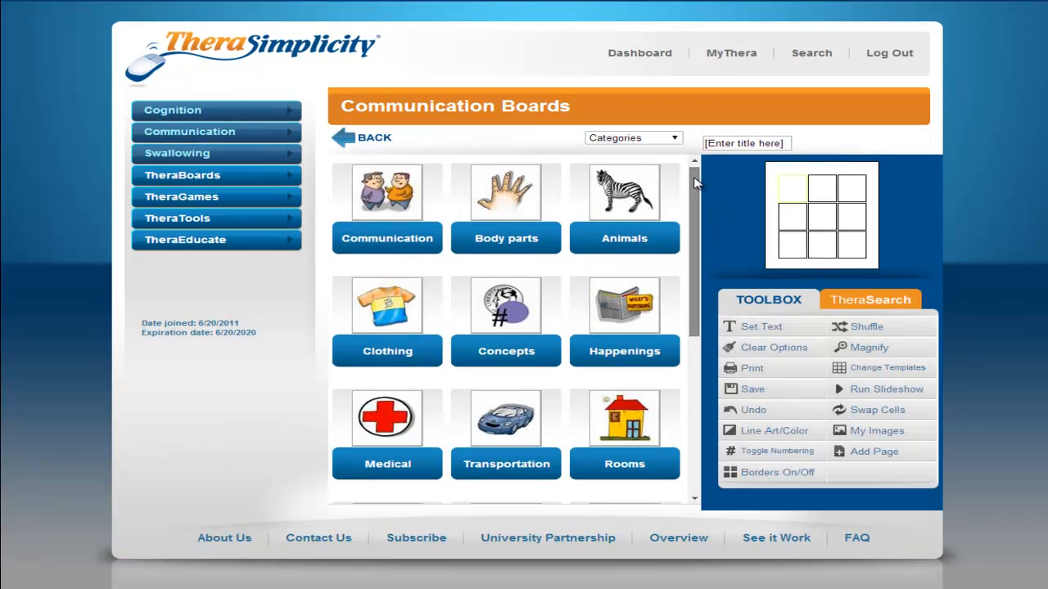
# Browse the pictures in the Clothing category for the communication board.
pyautogui.scroll(-2, 575, 255)
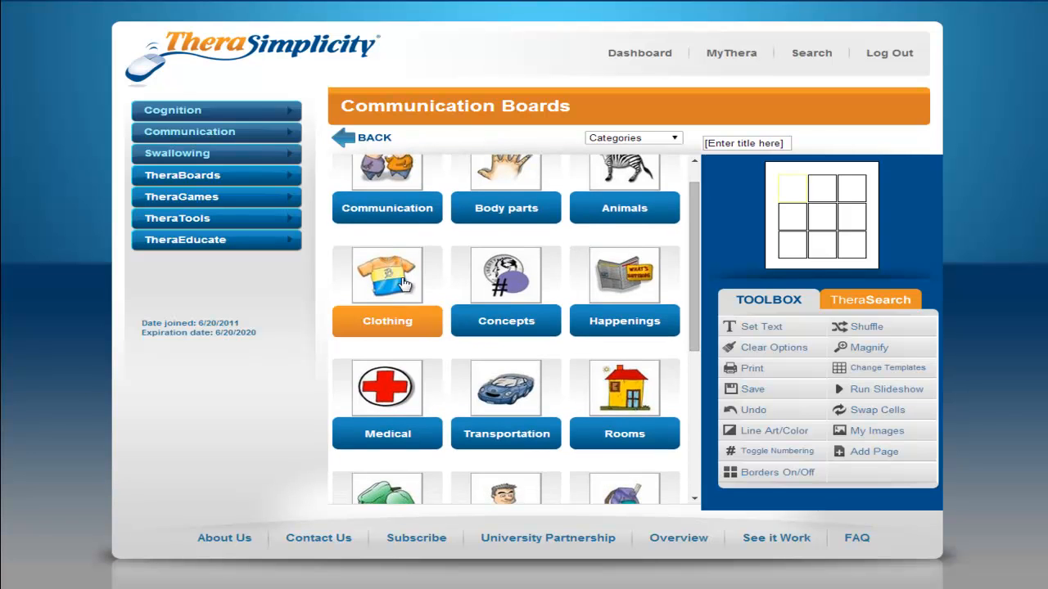
pyautogui.click(401, 284)
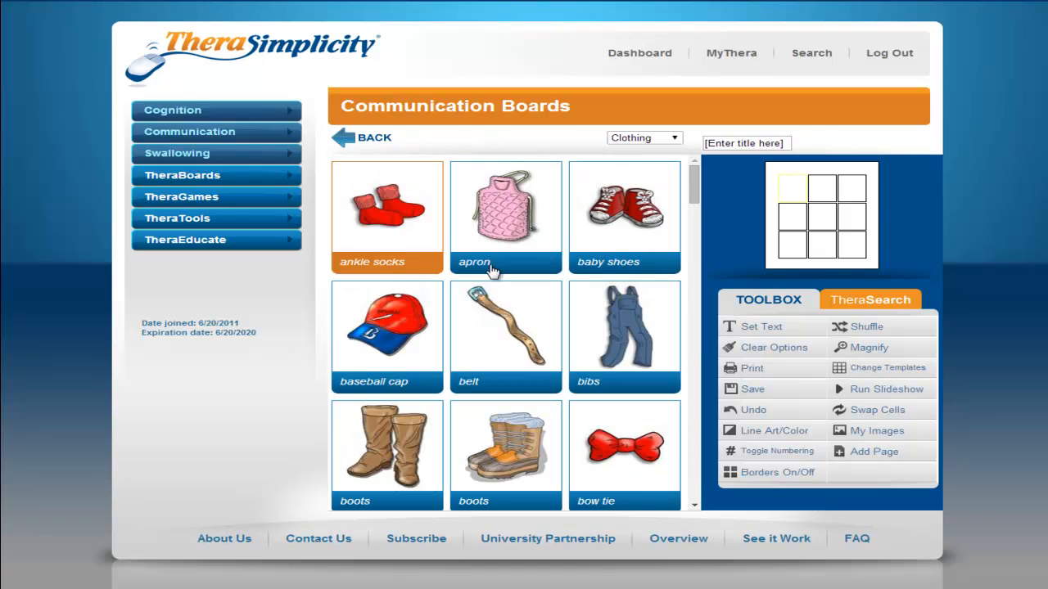
pyautogui.moveTo(697, 175); pyautogui.dragTo(690, 240)
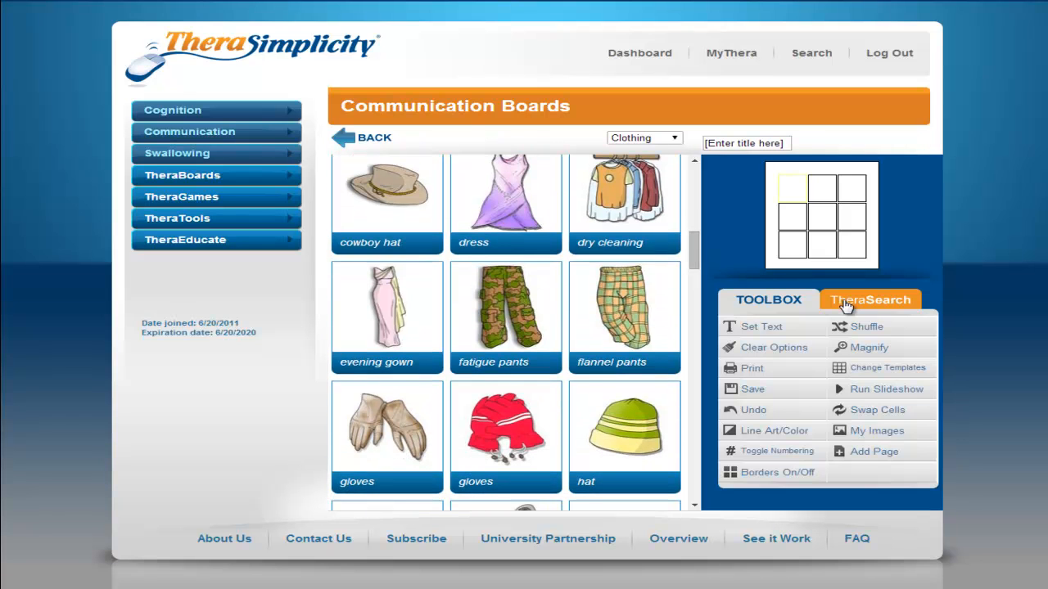
# Search for "prepositions" with TheraSearch across all media types, and narrow the search to photographs only.
pyautogui.click(870, 305)
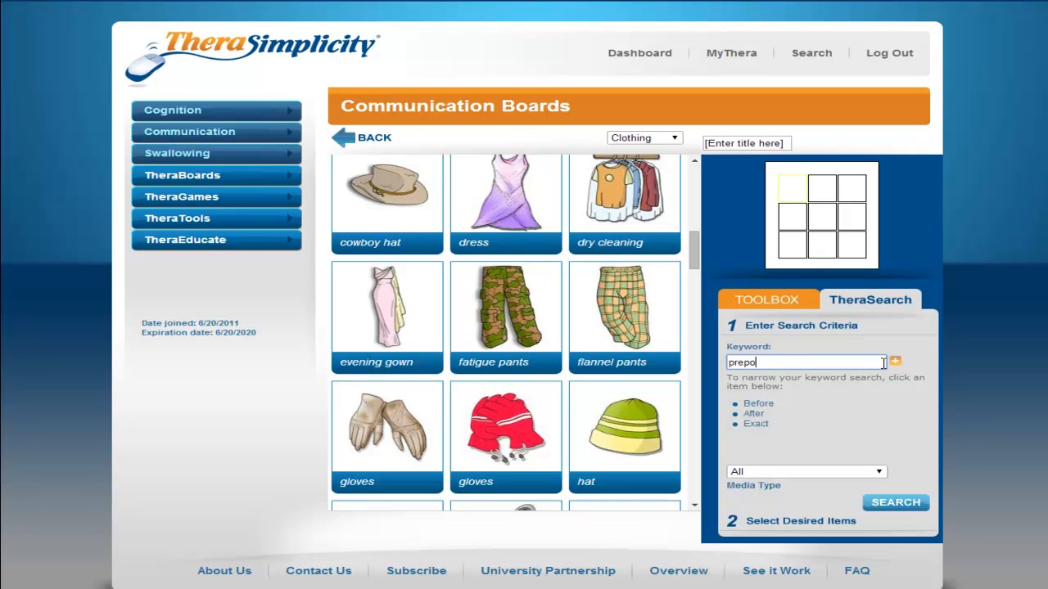
pyautogui.click(881, 472)
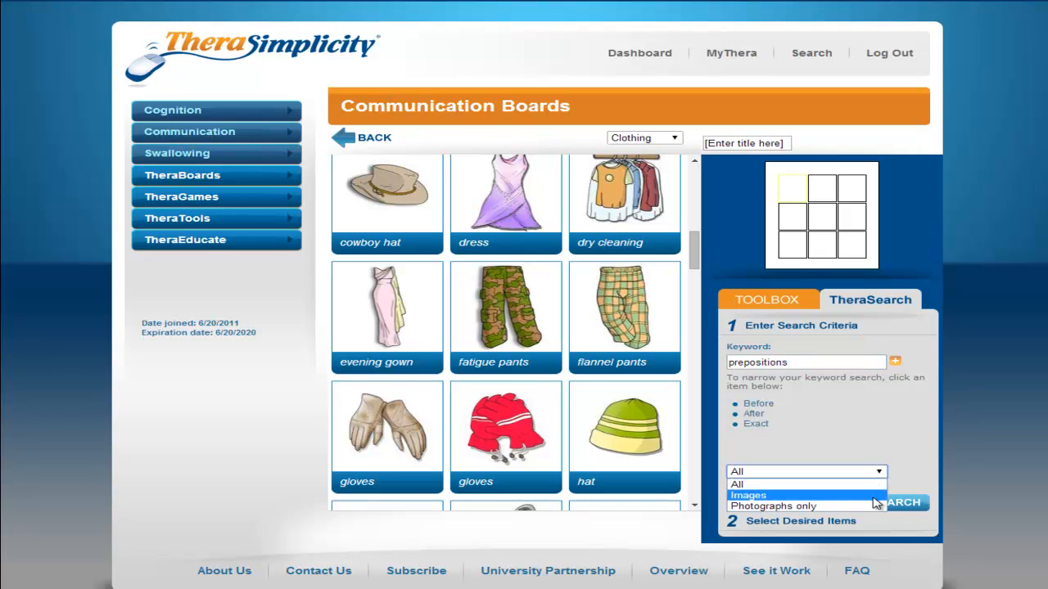
pyautogui.click(874, 487)
pyautogui.click(892, 507)
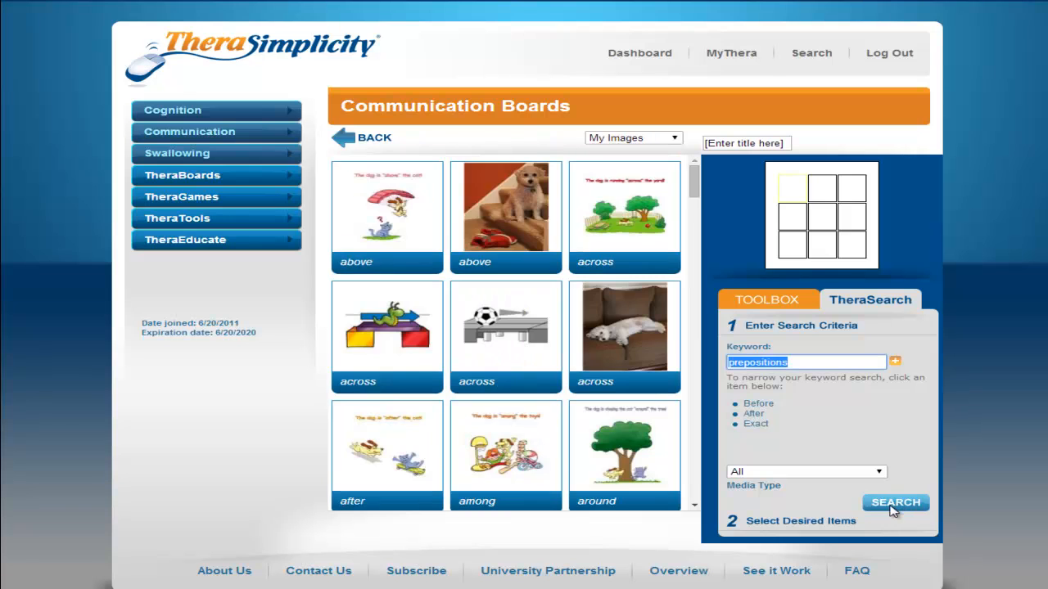
pyautogui.moveTo(694, 182); pyautogui.dragTo(695, 234)
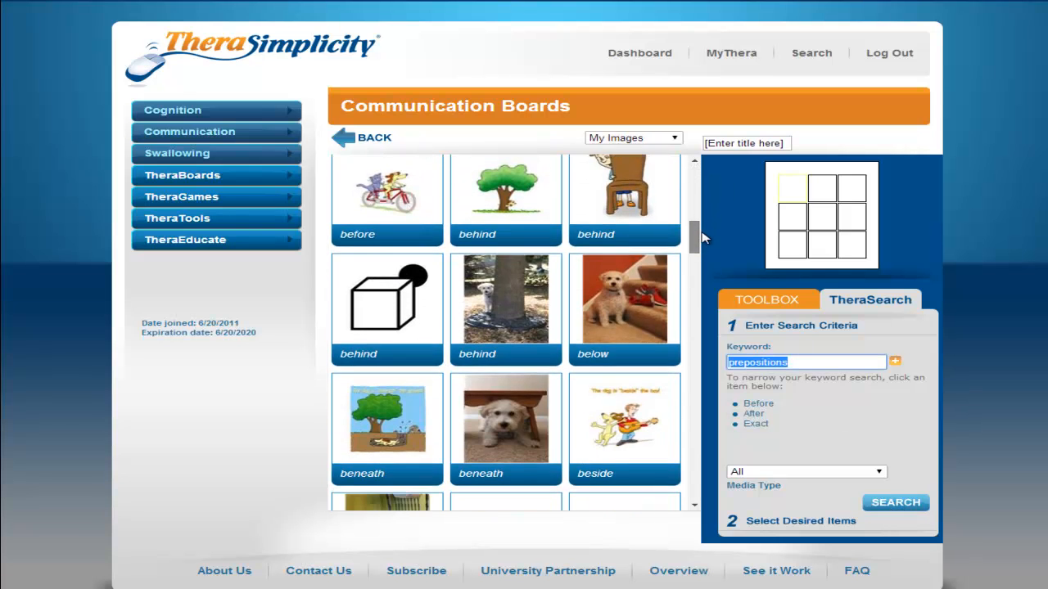
pyautogui.click(865, 471)
pyautogui.click(876, 506)
pyautogui.click(892, 502)
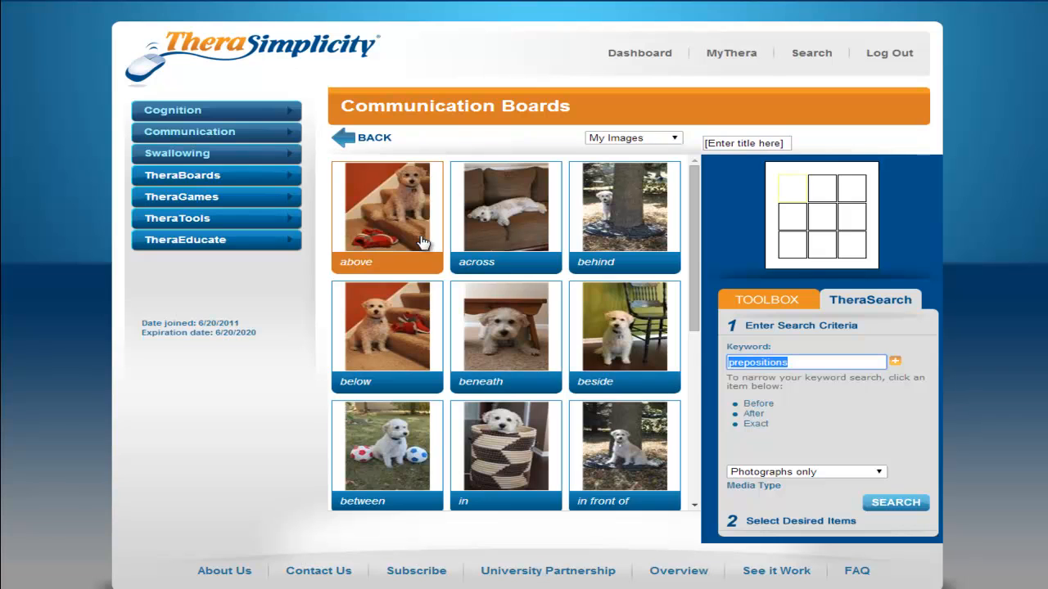
# Fill the first four cells of the board with the "across", "beneath", "into" and "on" dog photographs, in that order.
pyautogui.click(482, 235)
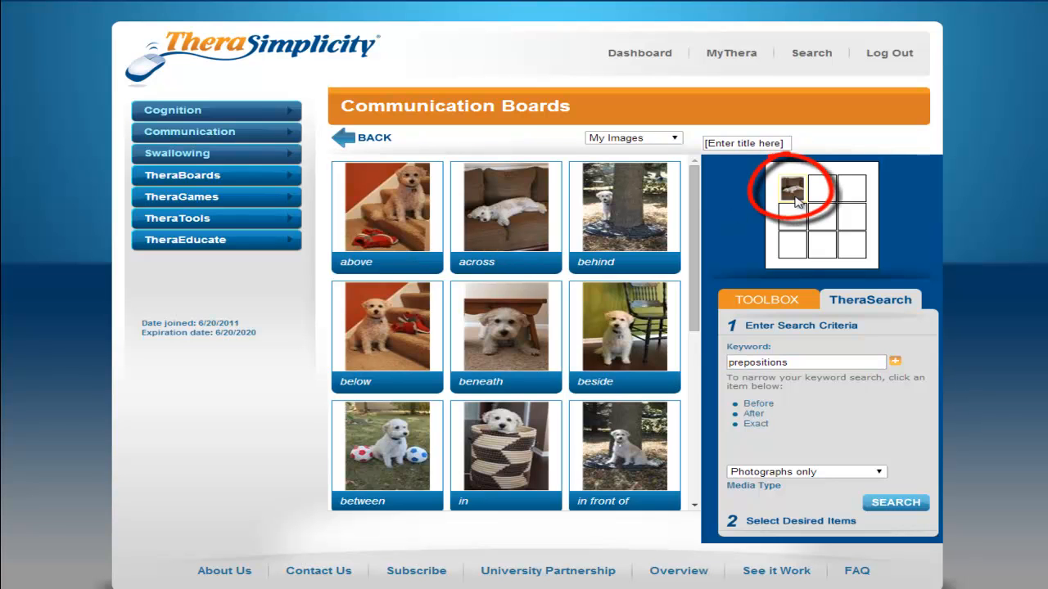
pyautogui.click(518, 345)
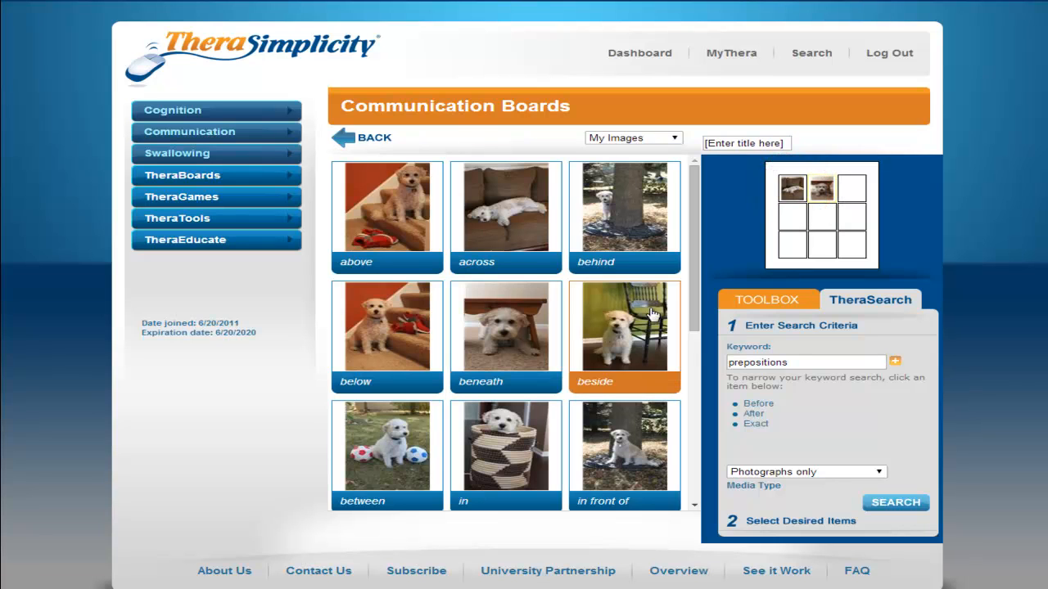
pyautogui.moveTo(699, 184); pyautogui.dragTo(695, 323)
pyautogui.click(411, 301)
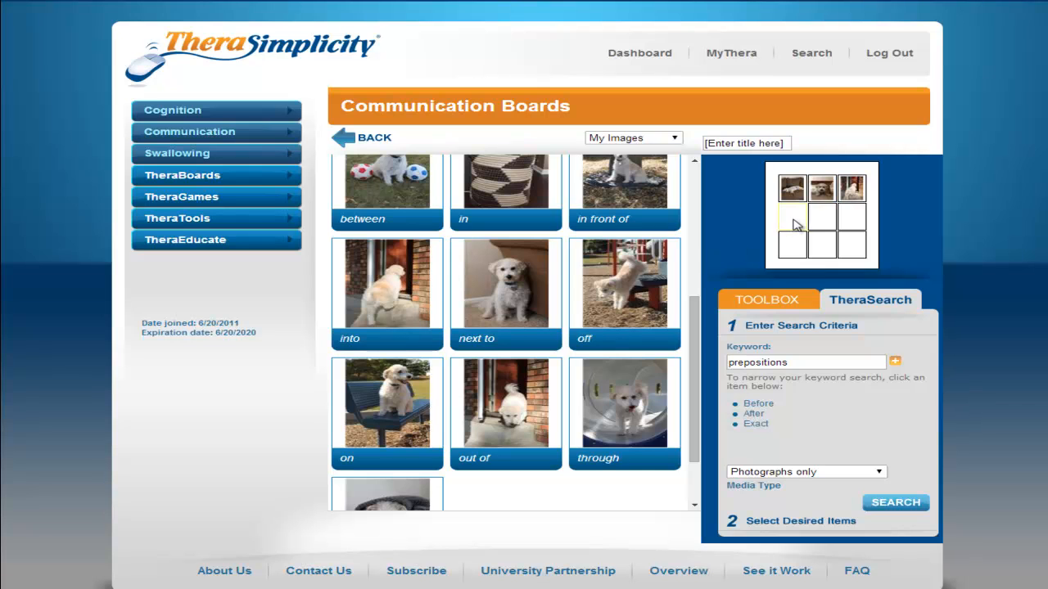
pyautogui.moveTo(697, 303); pyautogui.dragTo(697, 354)
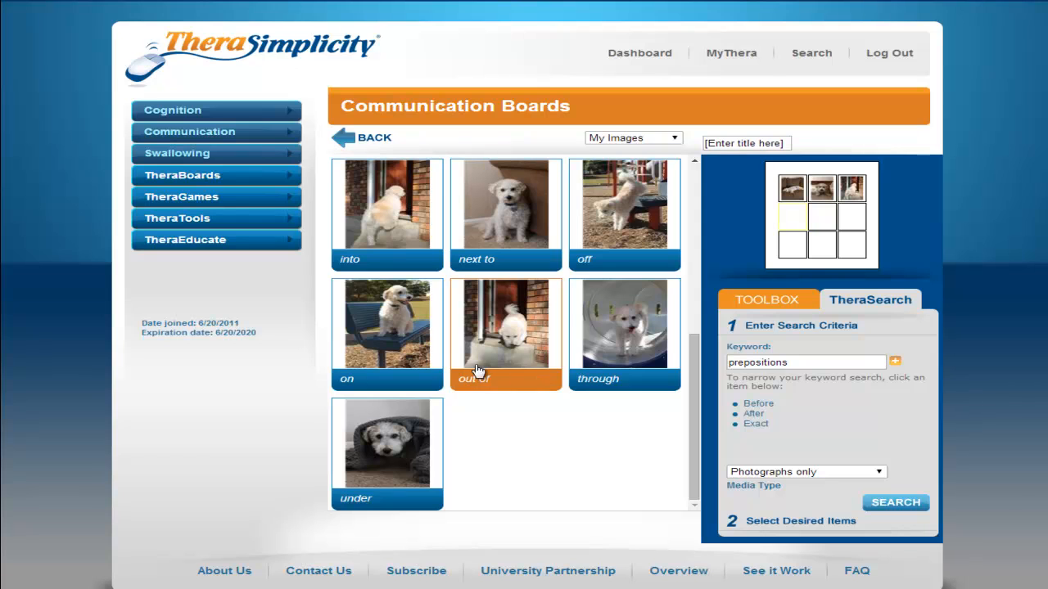
pyautogui.click(402, 341)
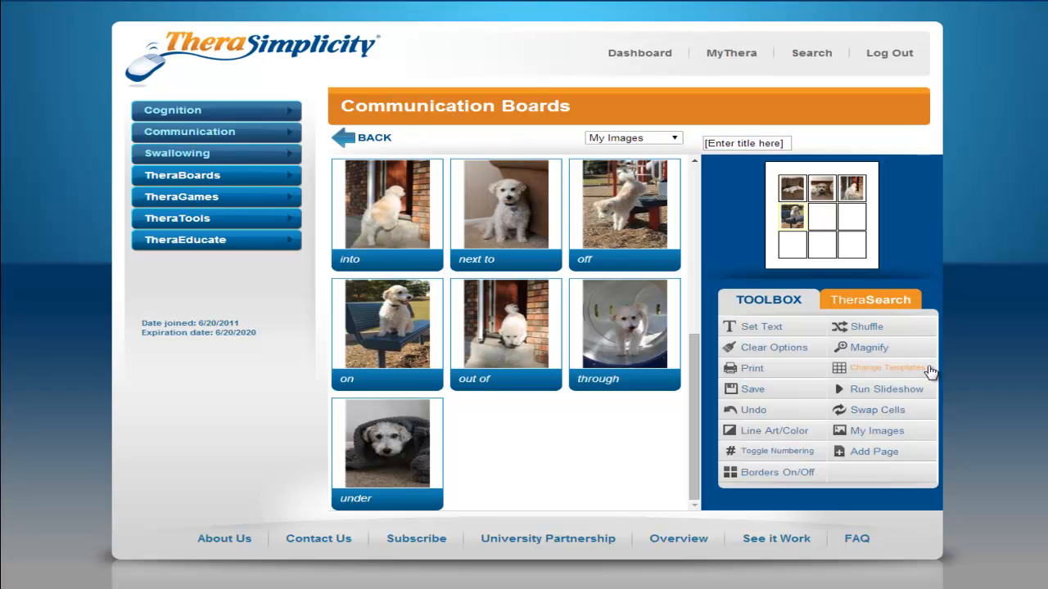
# Change the board to the 4-cell portrait template and set the first photo's top text to "Across".
pyautogui.click(886, 368)
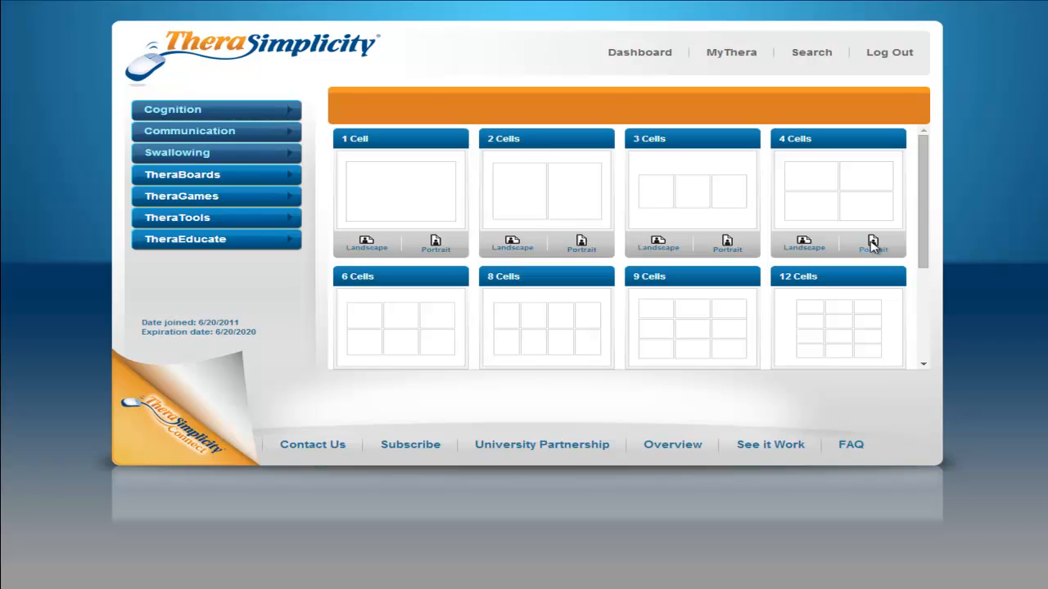
pyautogui.click(872, 245)
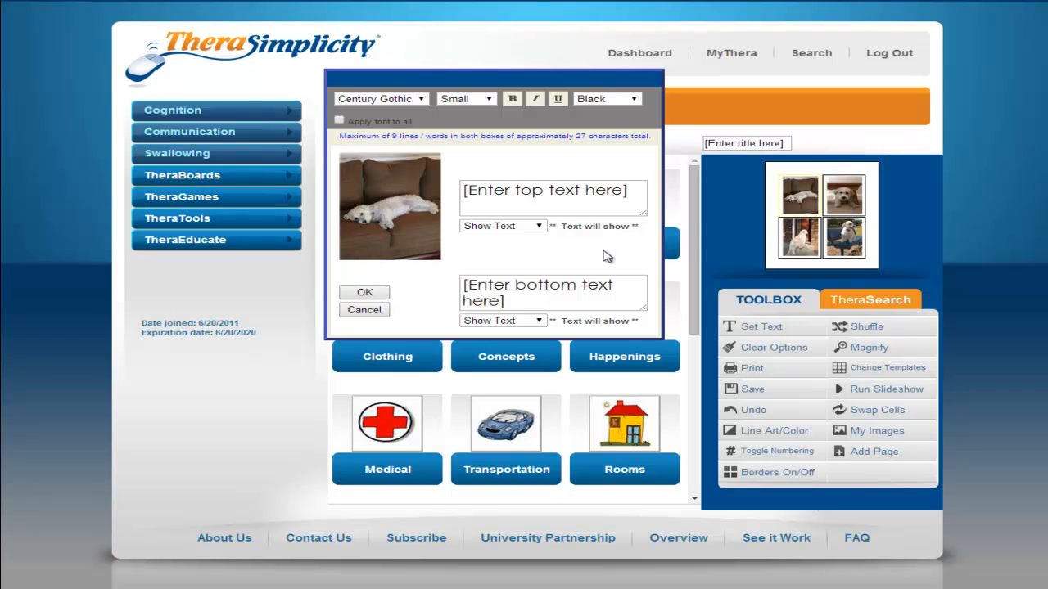
pyautogui.click(581, 201)
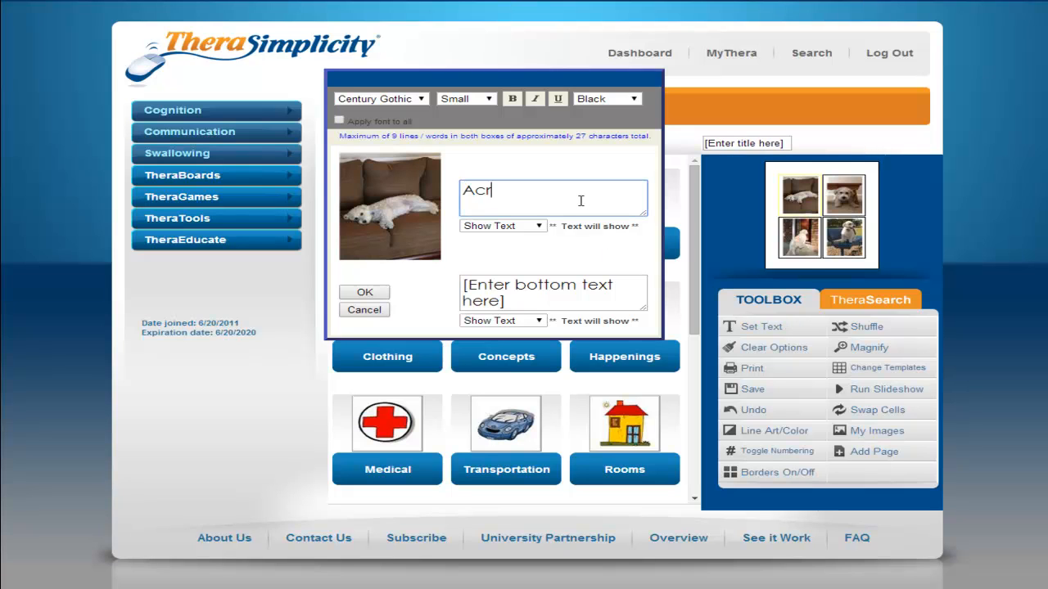
pyautogui.click(364, 292)
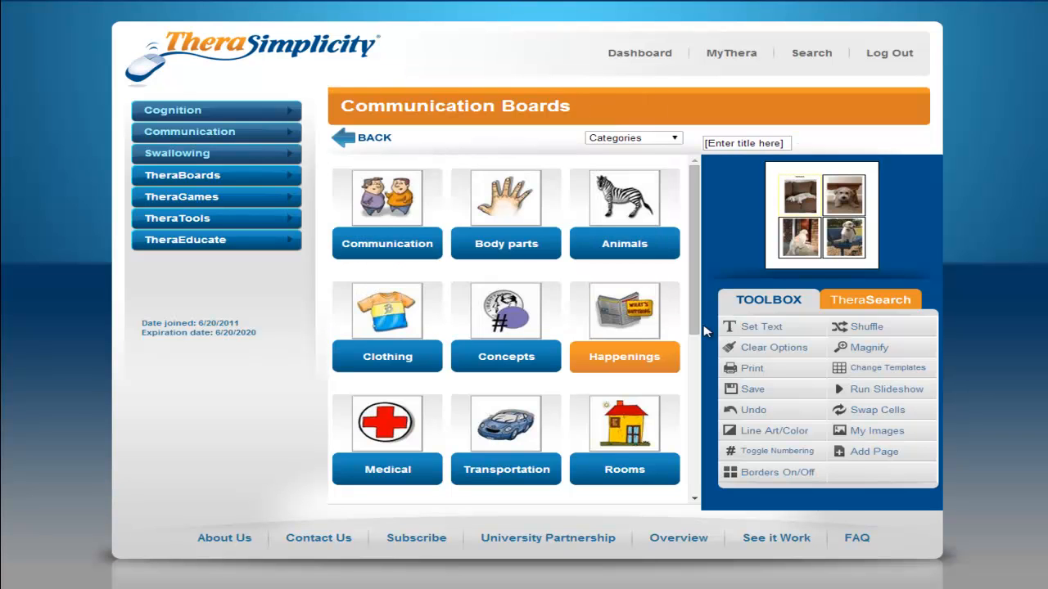
# Preview the board magnified, and add a second page to it before returning to the first page.
pyautogui.click(868, 348)
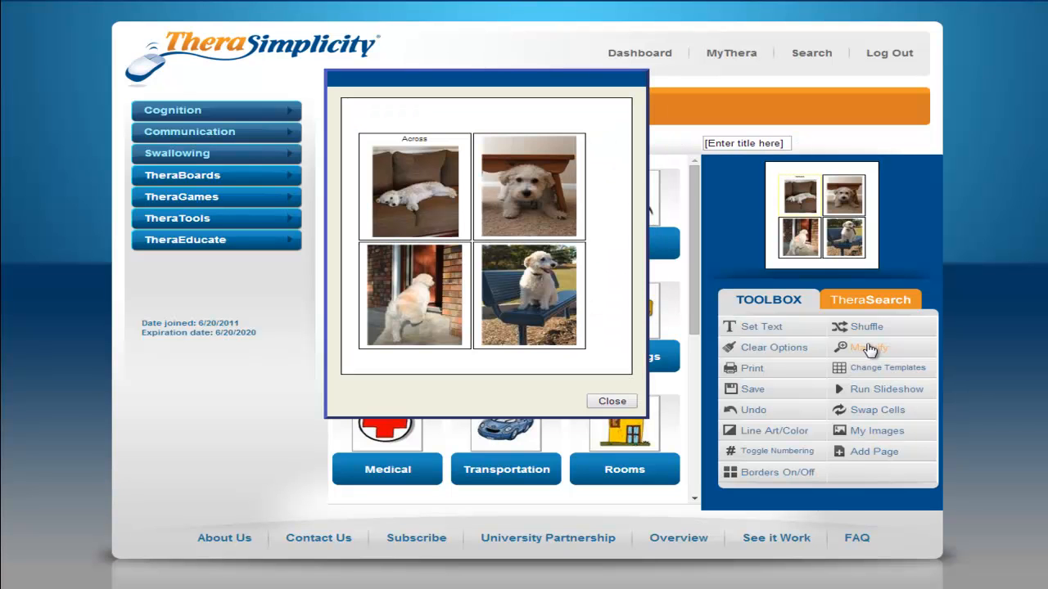
pyautogui.click(618, 403)
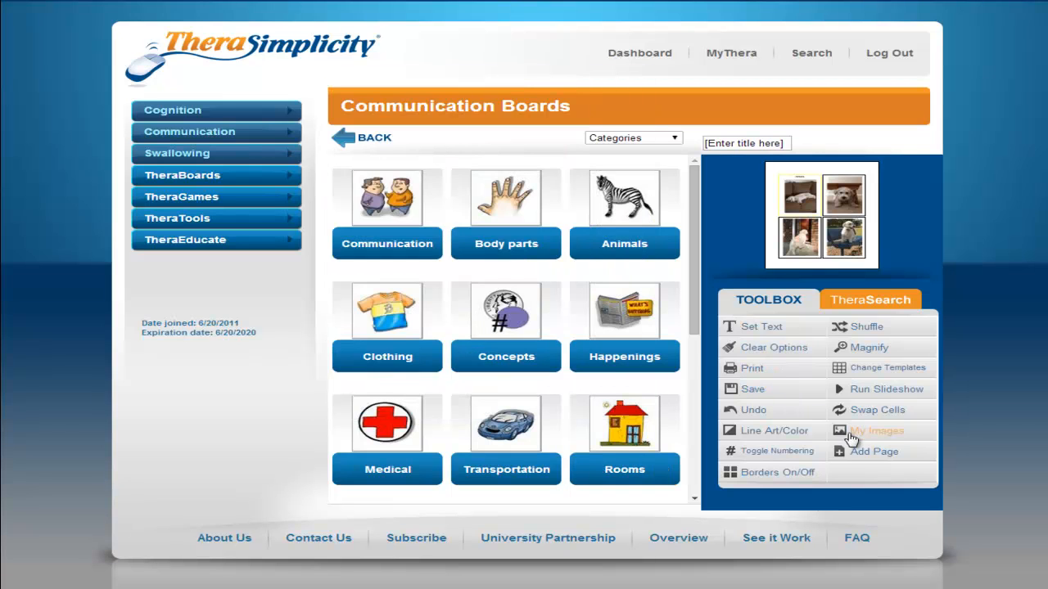
pyautogui.click(863, 454)
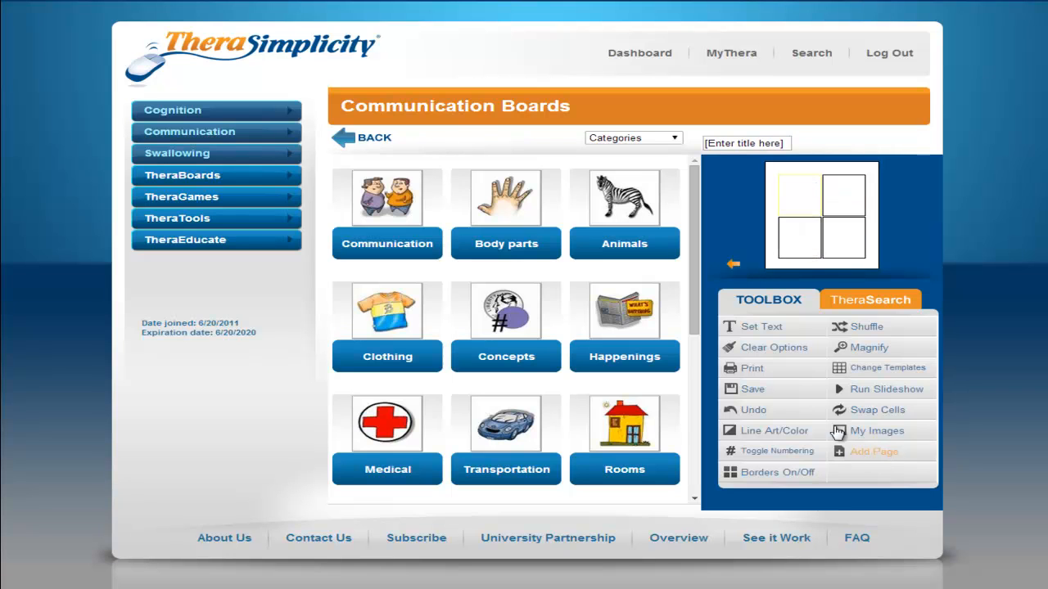
pyautogui.click(732, 264)
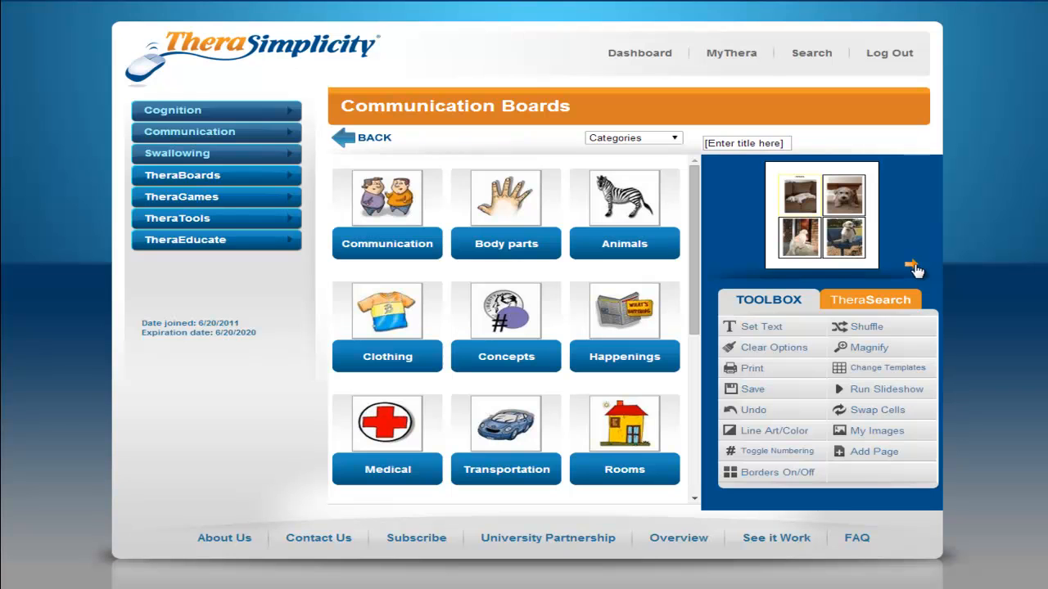
# Run the communication board as a slideshow and page through its pictures.
pyautogui.click(919, 392)
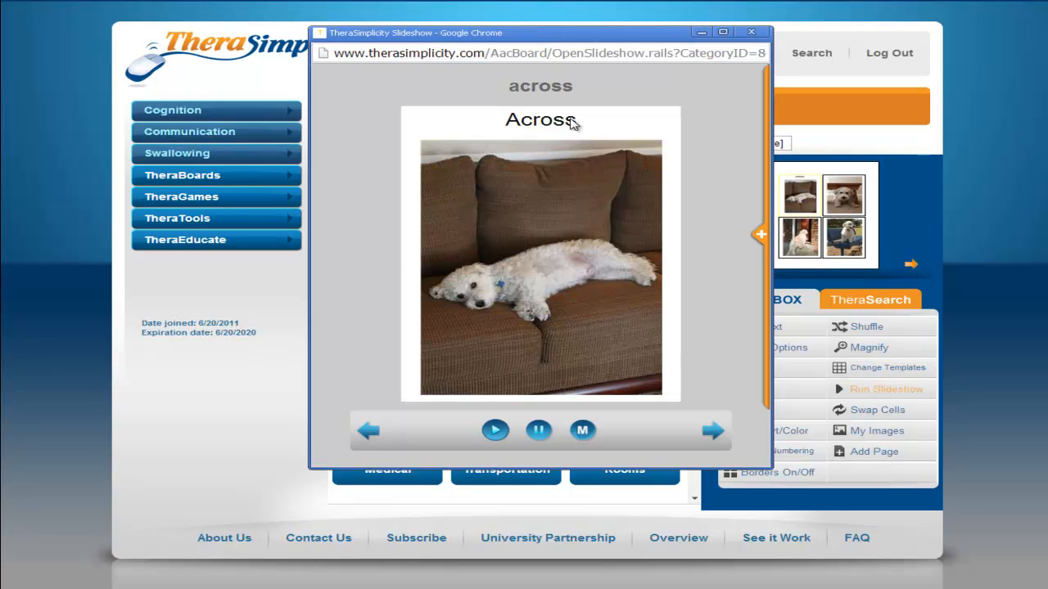
pyautogui.click(712, 432)
pyautogui.click(713, 431)
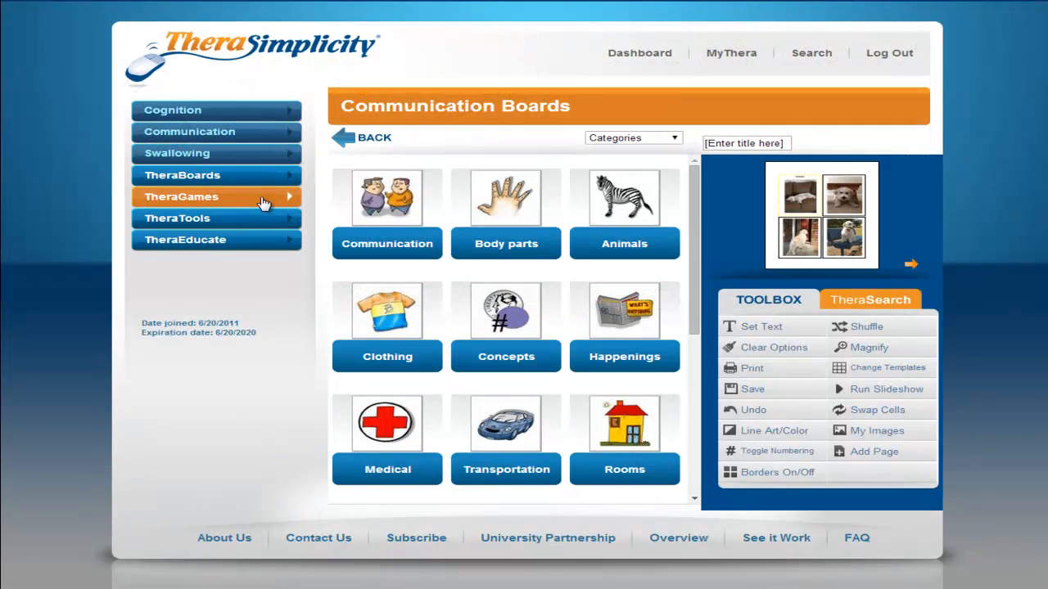
# Create a Start To Finish game in TheraGames with the color Dinosaurs board and browse the picture categories for it.
pyautogui.click(235, 205)
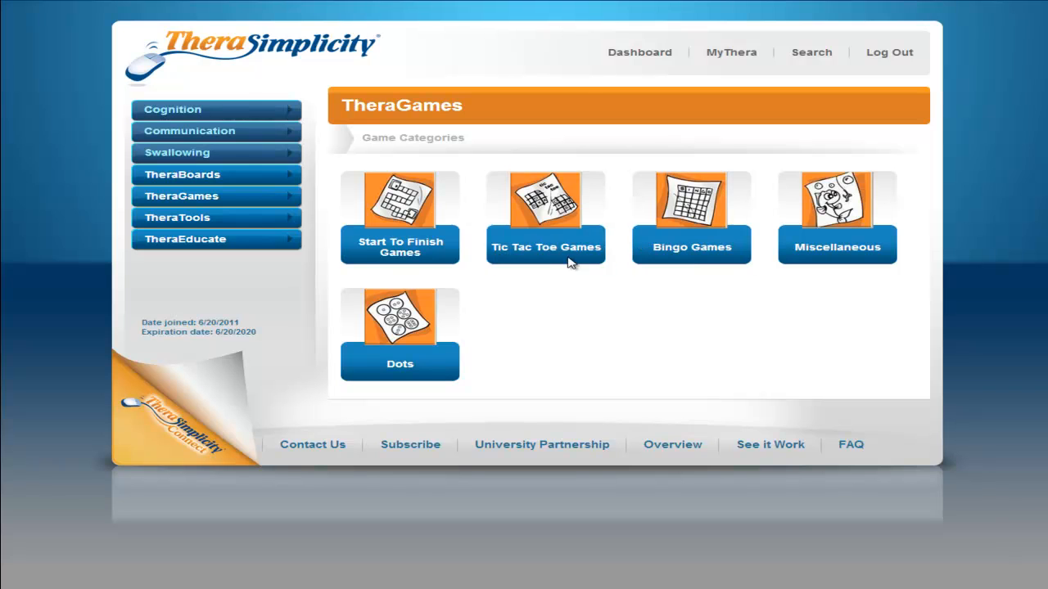
pyautogui.click(413, 256)
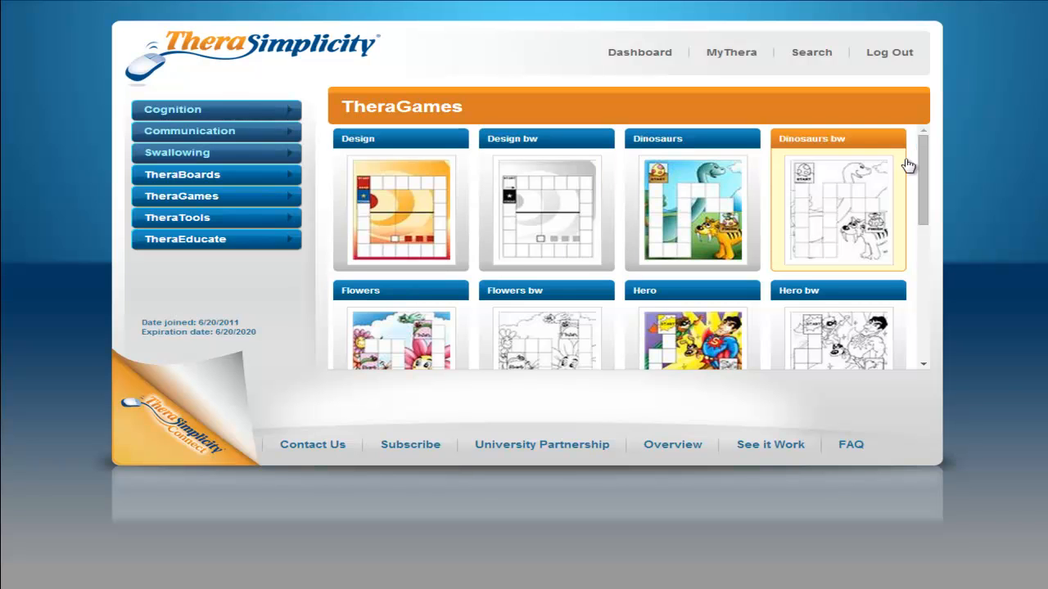
pyautogui.moveTo(924, 148)
pyautogui.mouseDown()
pyautogui.moveTo(938, 224)
pyautogui.moveTo(936, 145)
pyautogui.mouseUp()
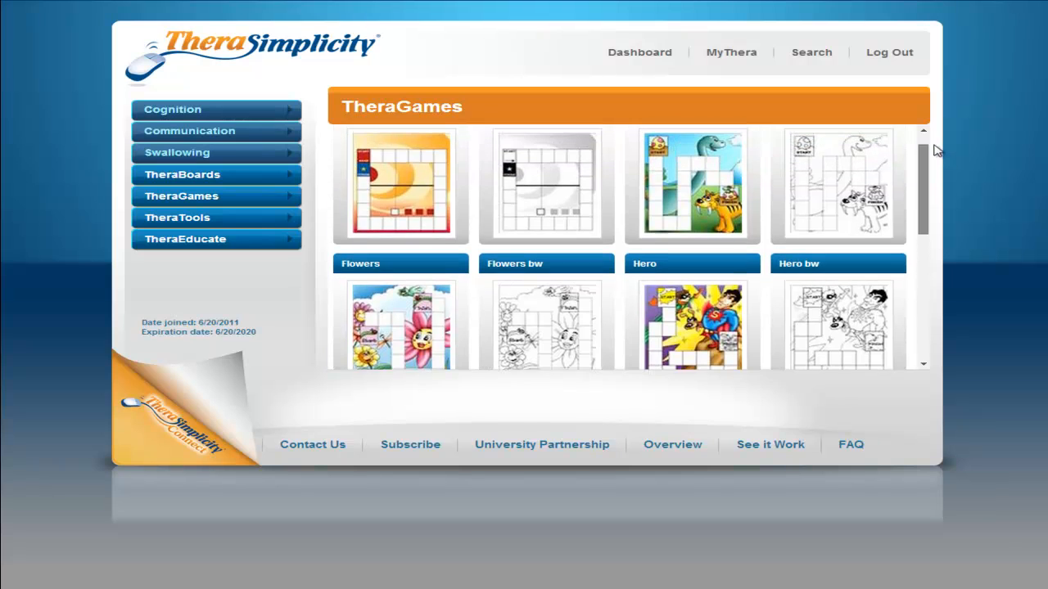
pyautogui.click(709, 214)
pyautogui.moveTo(697, 190); pyautogui.dragTo(697, 249)
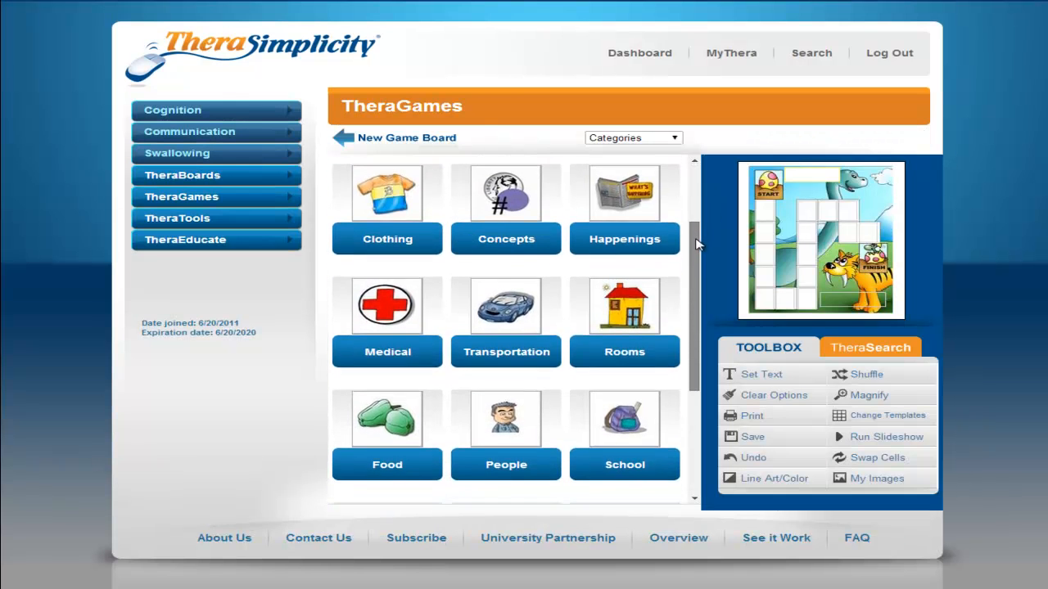
# Review the TheraSearch criteria and the toolbox options available for the Dinosaurs game board.
pyautogui.click(870, 350)
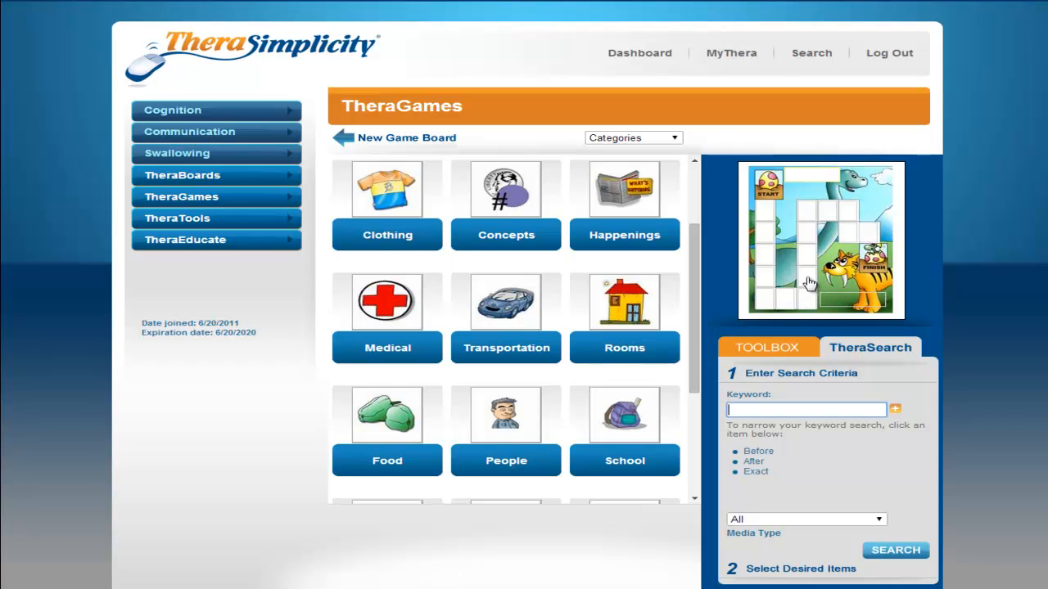
pyautogui.click(777, 349)
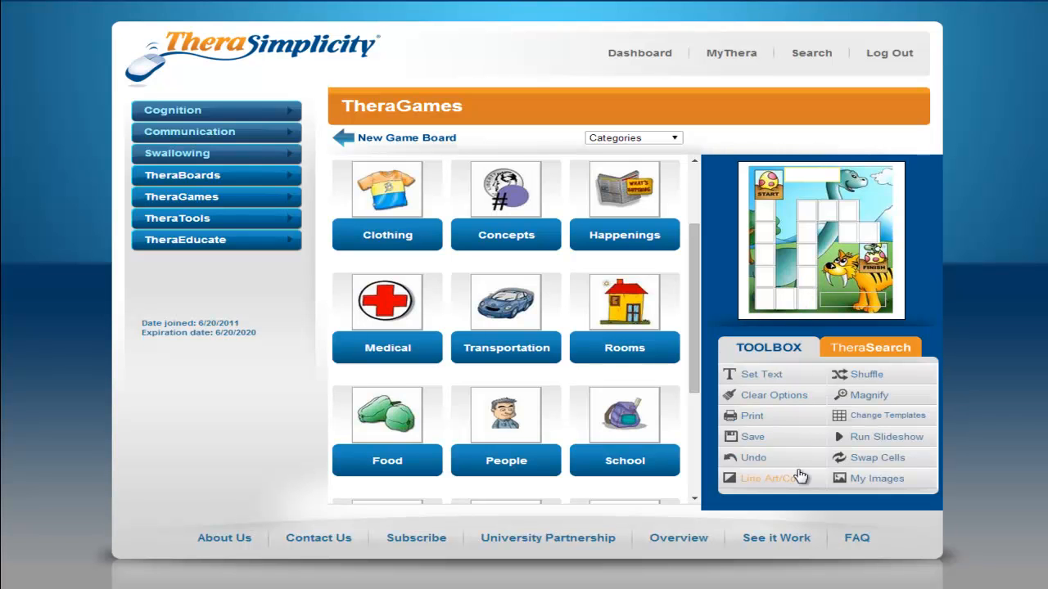
pyautogui.click(923, 442)
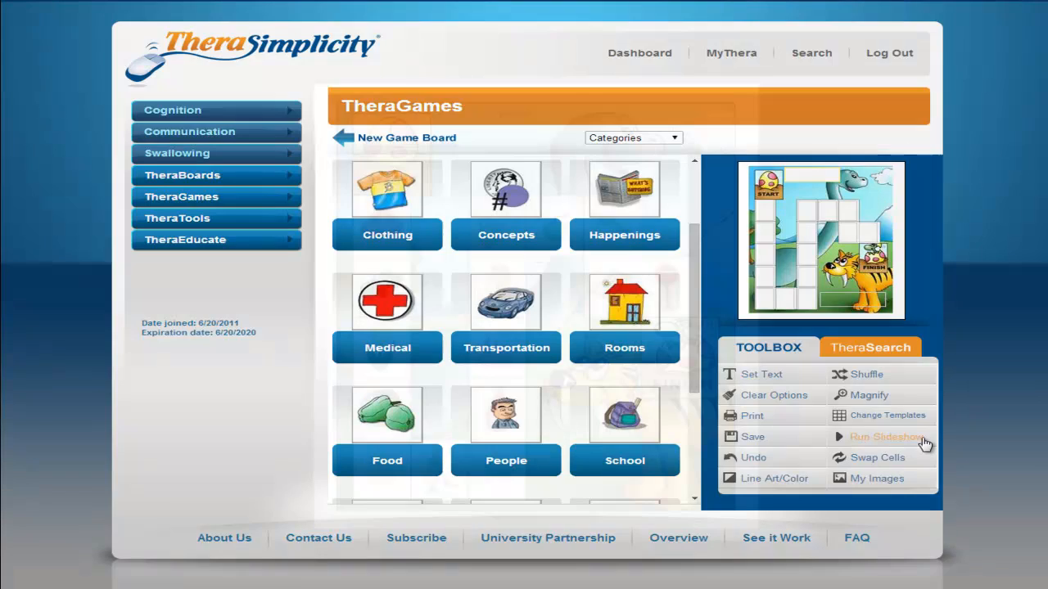